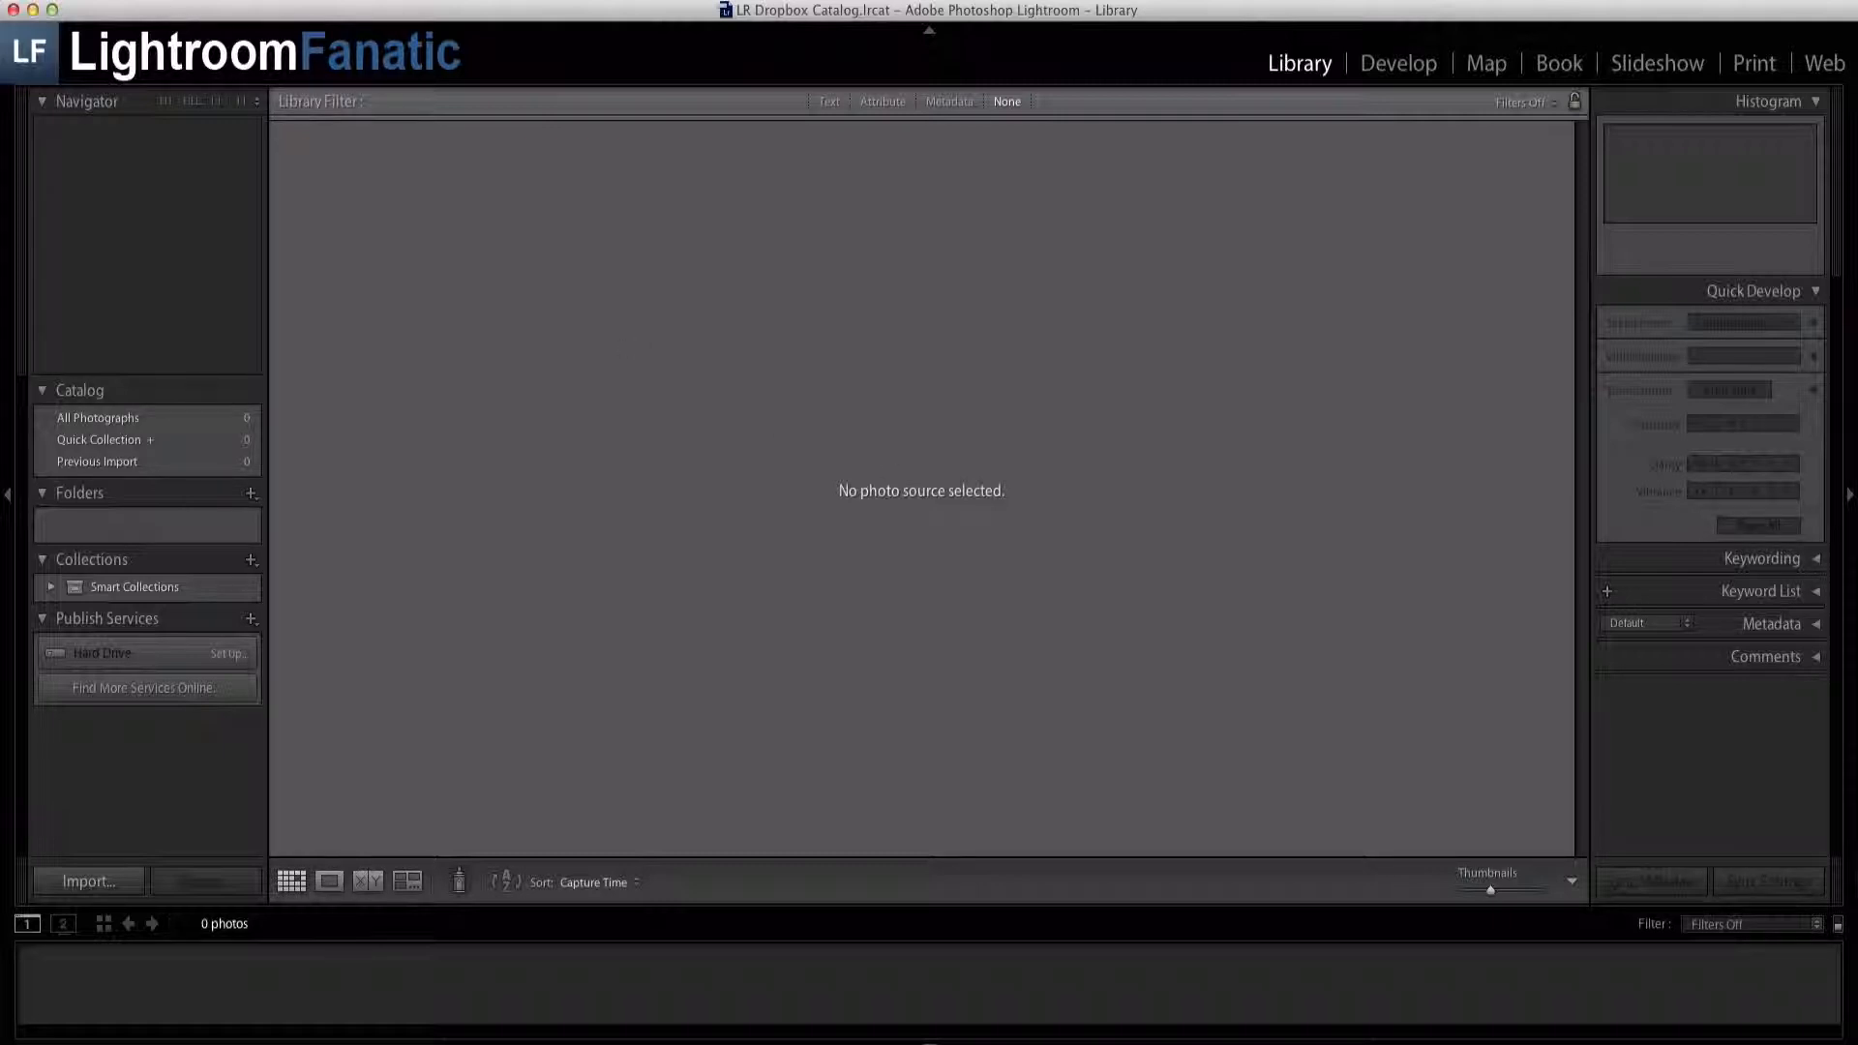
Import all photos from the 20121225 Christmas Images folder in LR Fanatic, with Minimal previews and Build Smart Previews enabled.
click(145, 1)
click(232, 136)
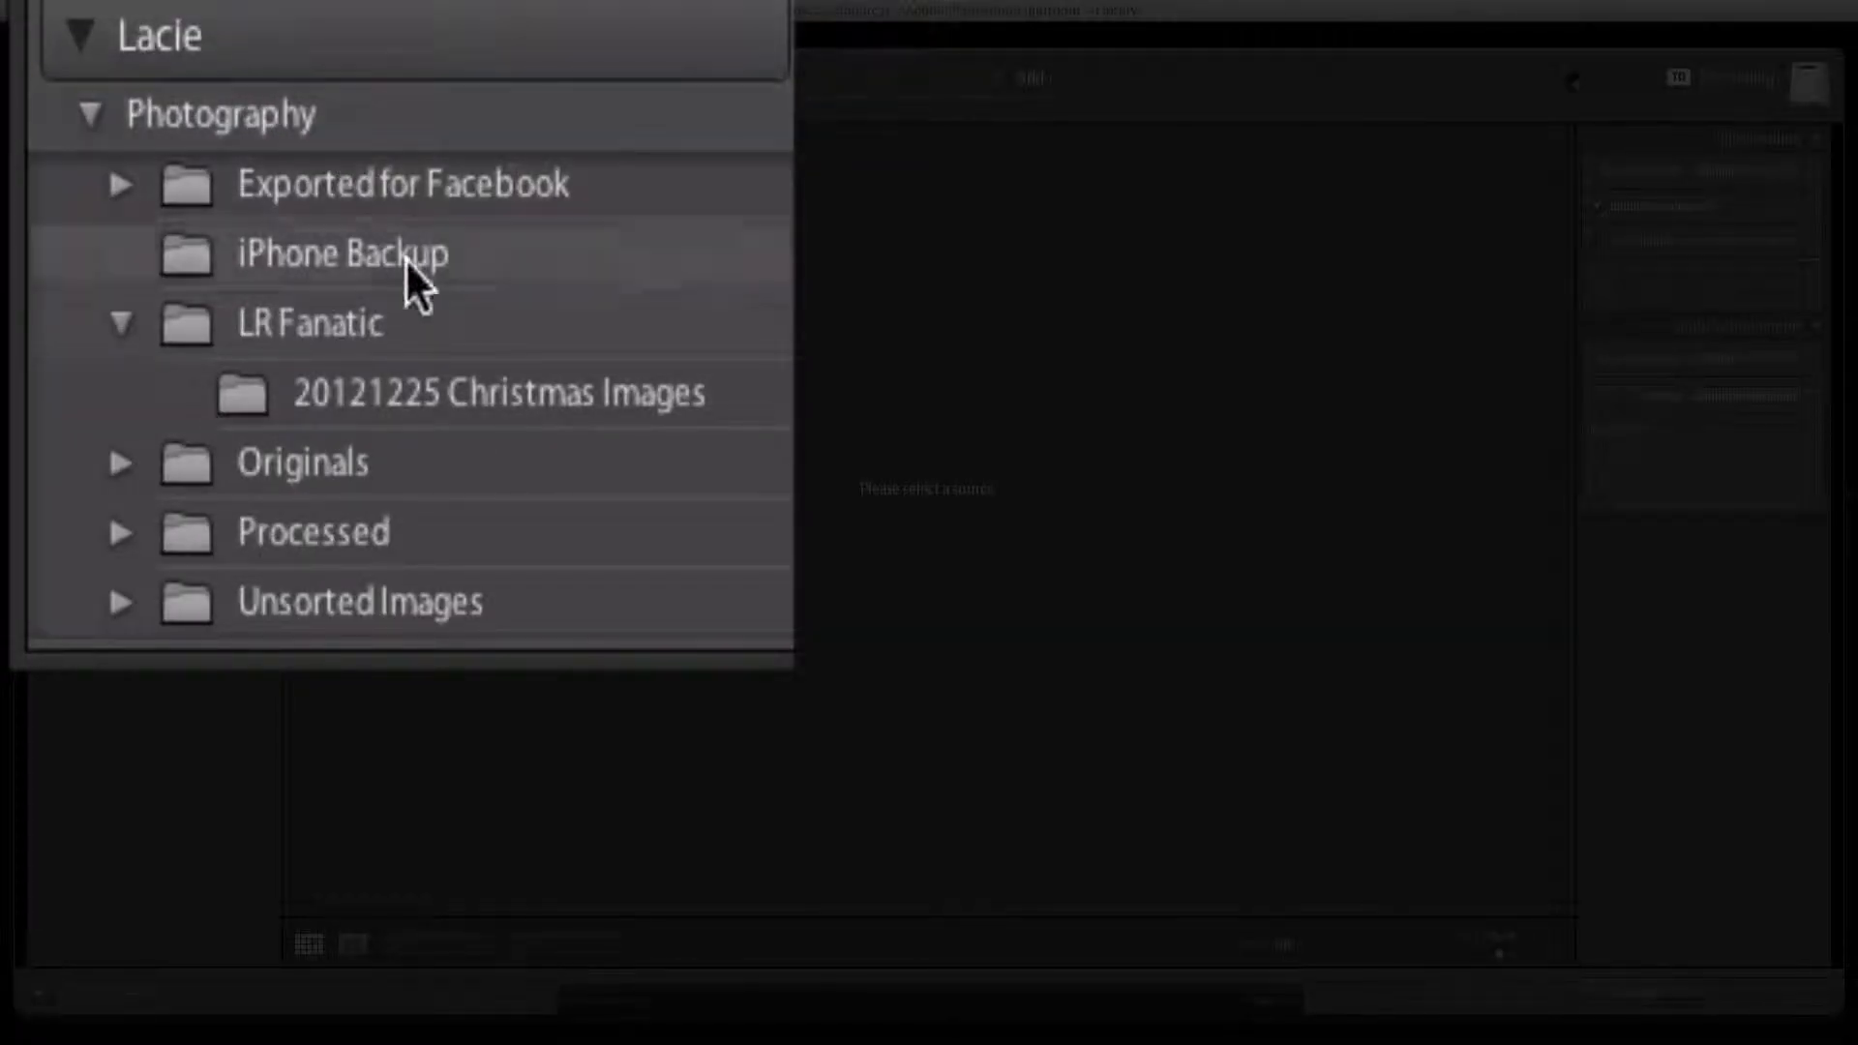
click(449, 385)
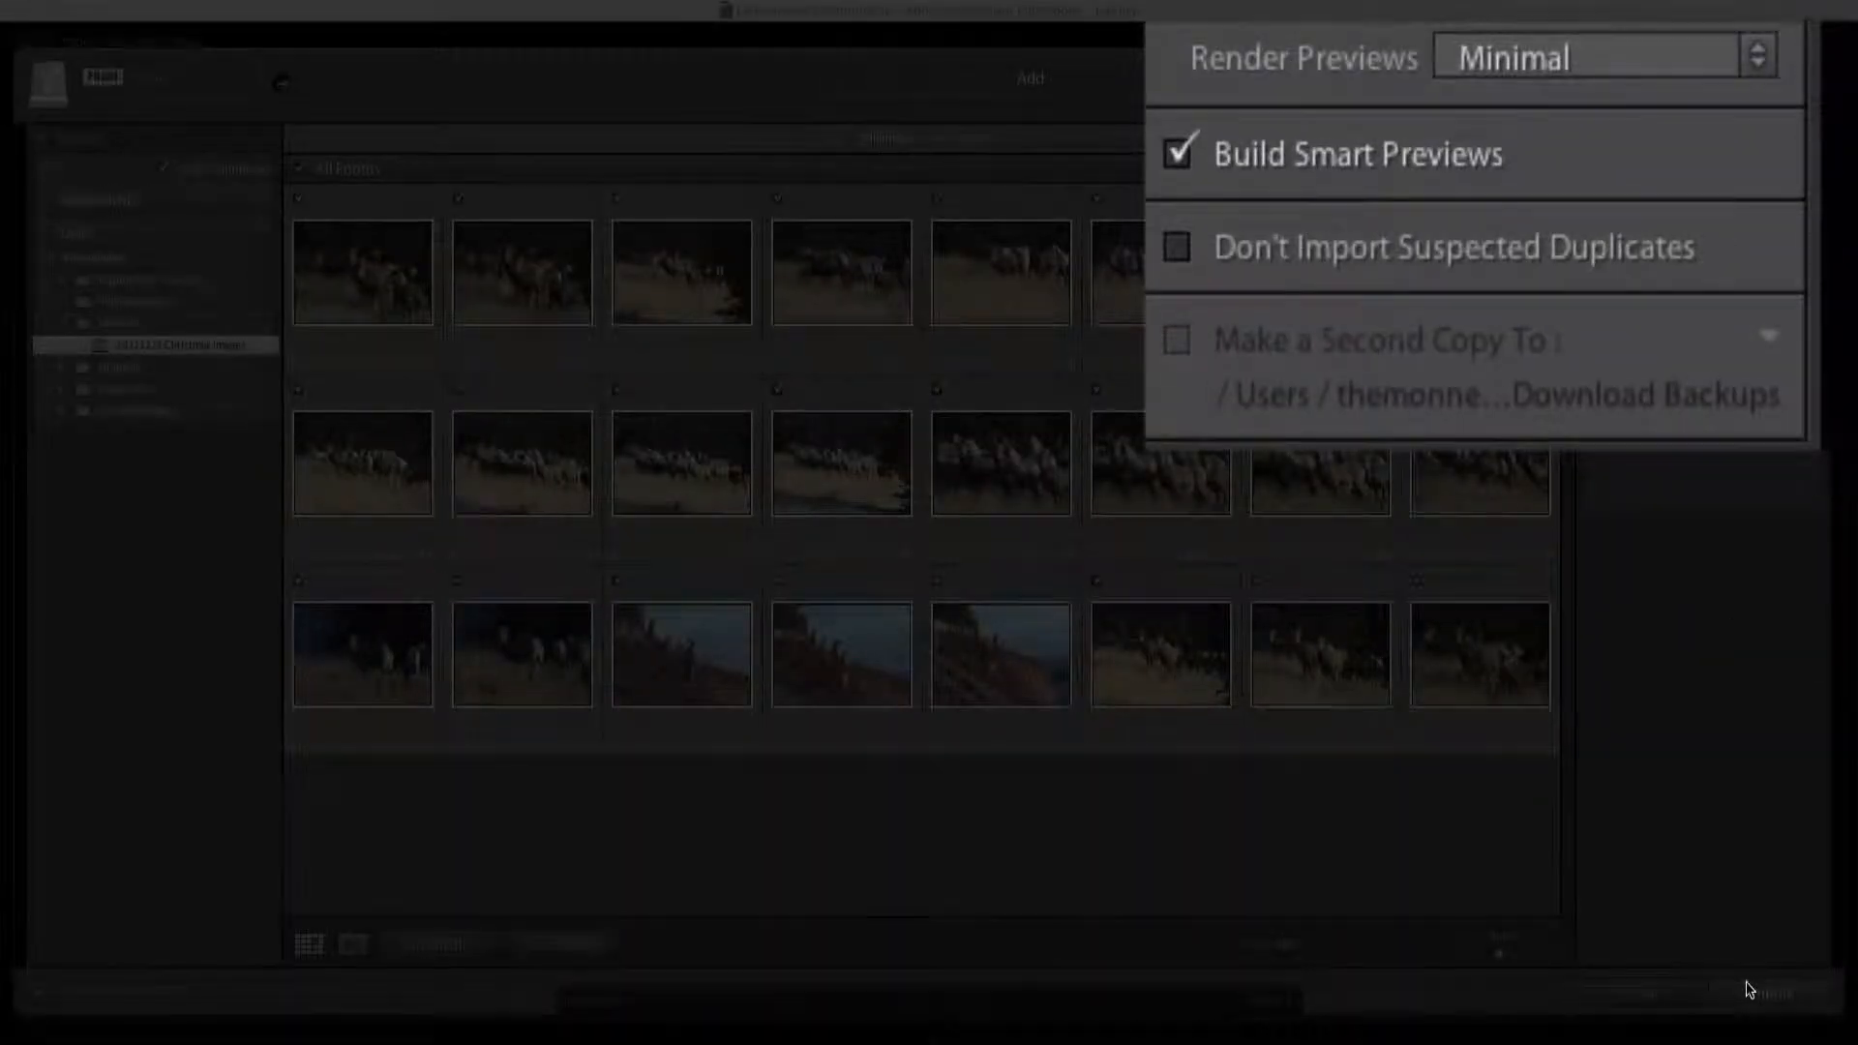
click(1767, 991)
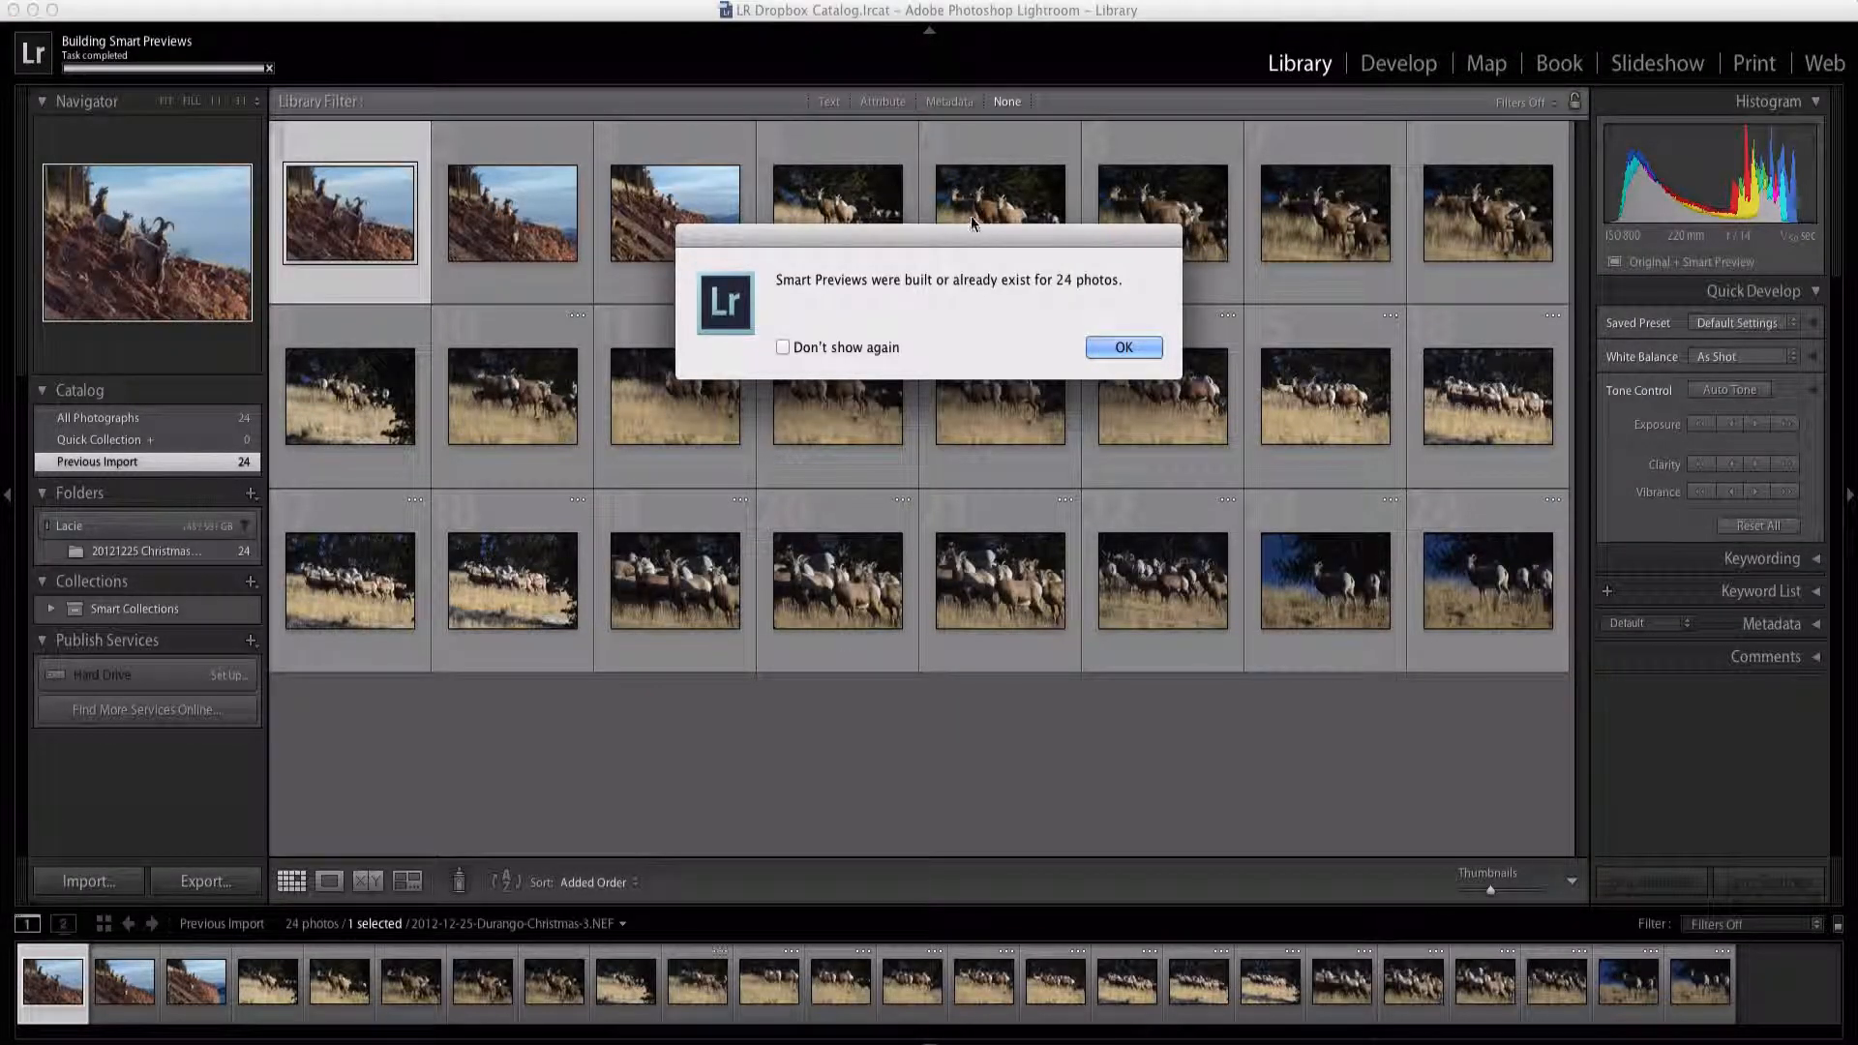
click(1128, 346)
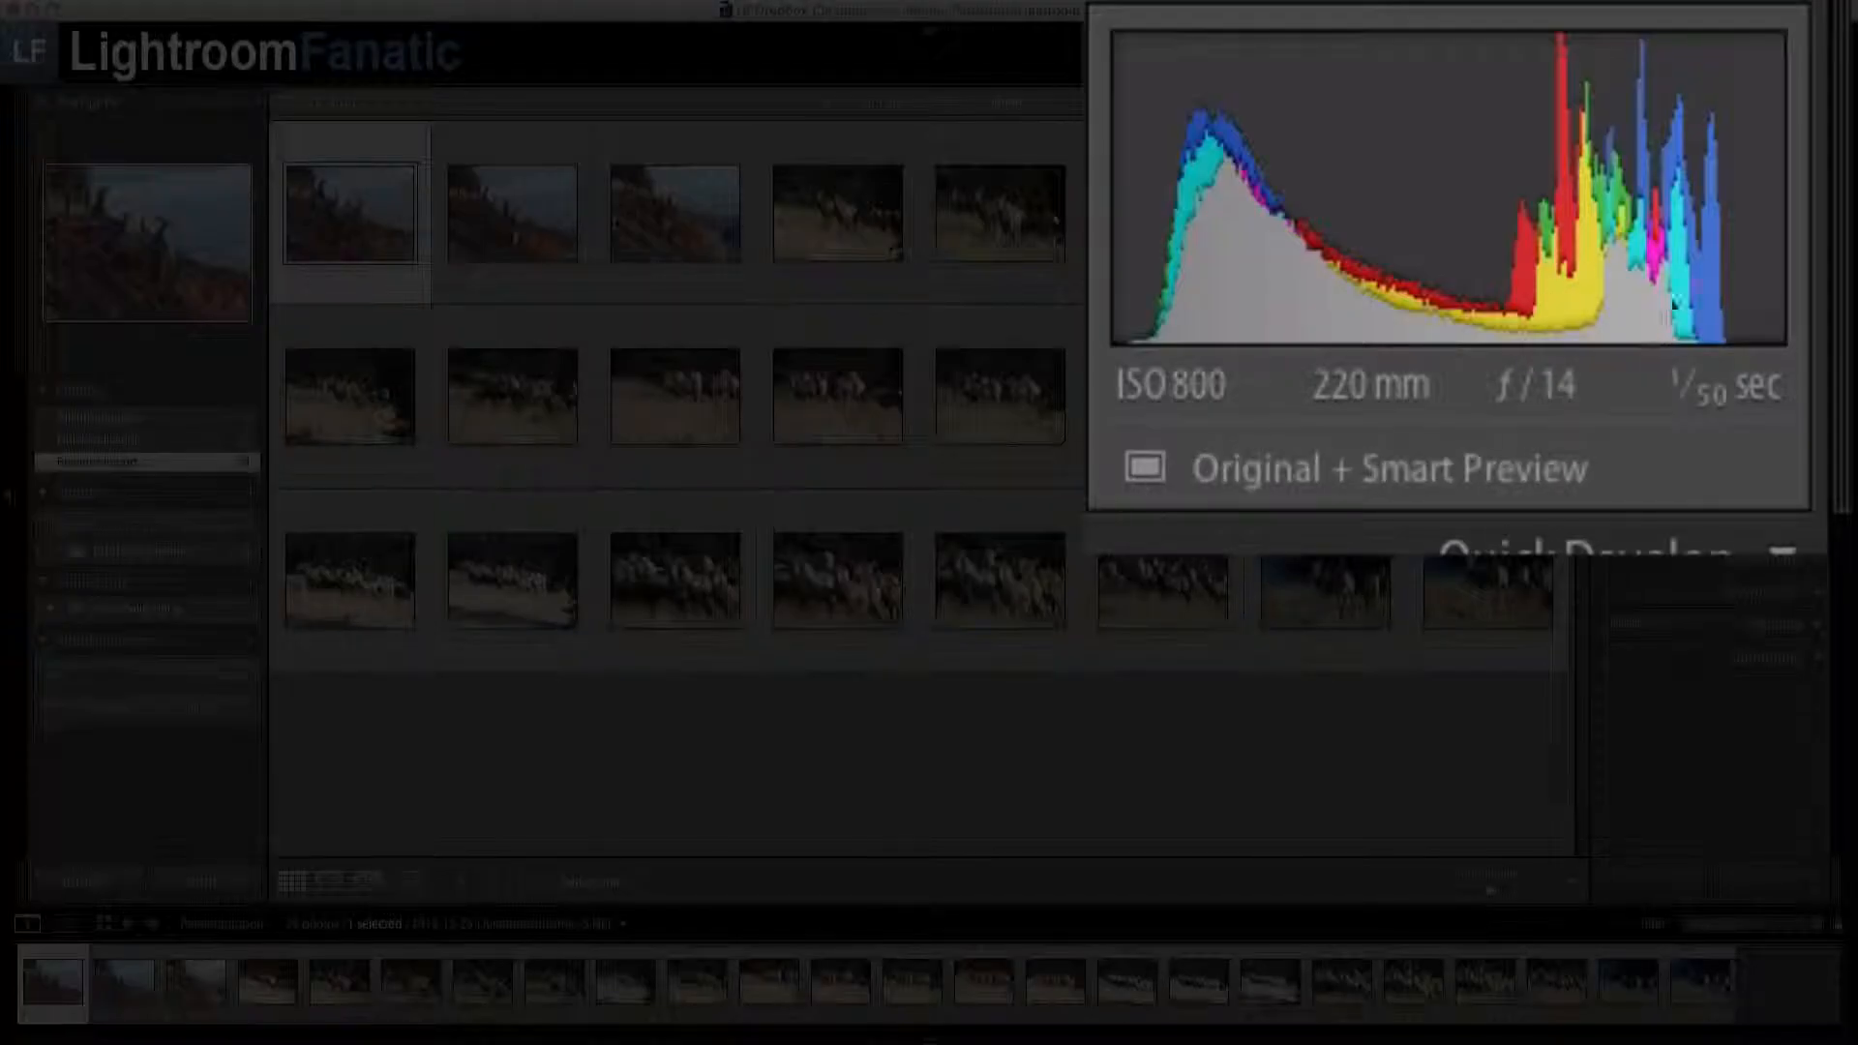
Check the original and Smart Preview status of several imported photos, ending on the first photo.
click(859, 590)
click(995, 426)
click(1128, 395)
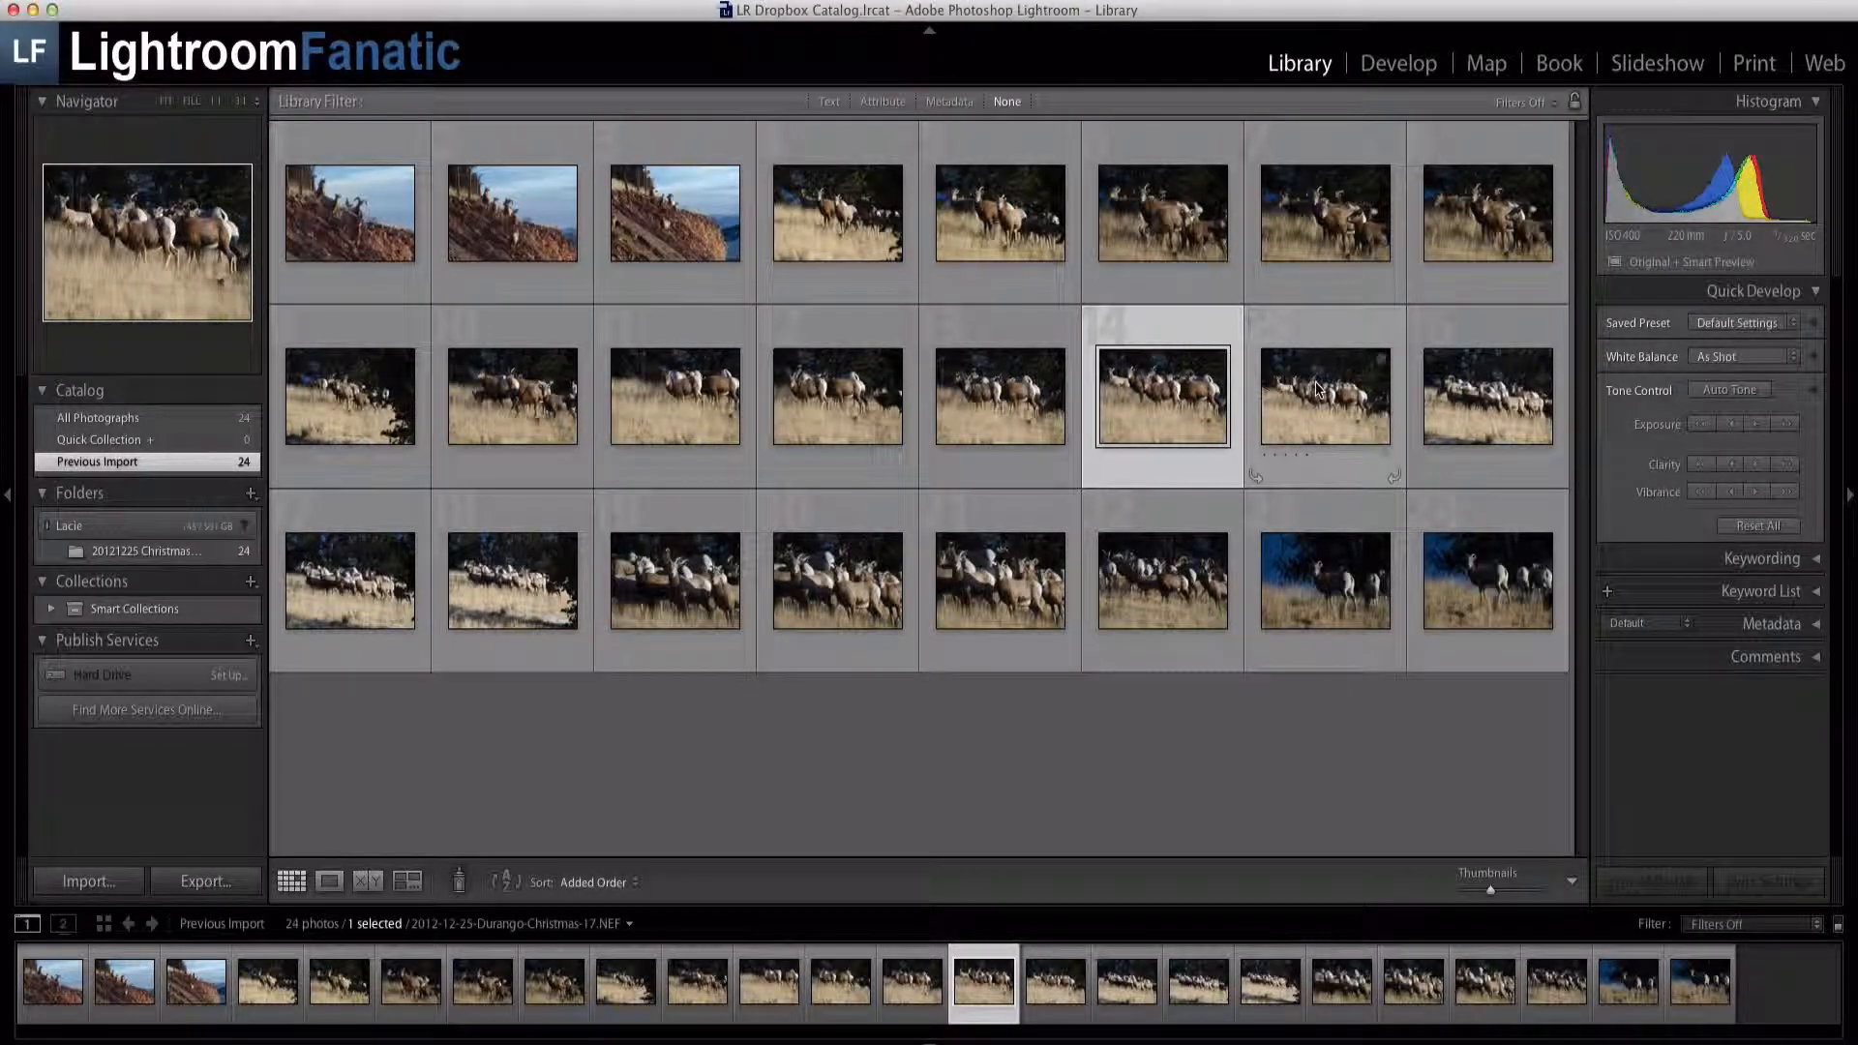
key(Home)
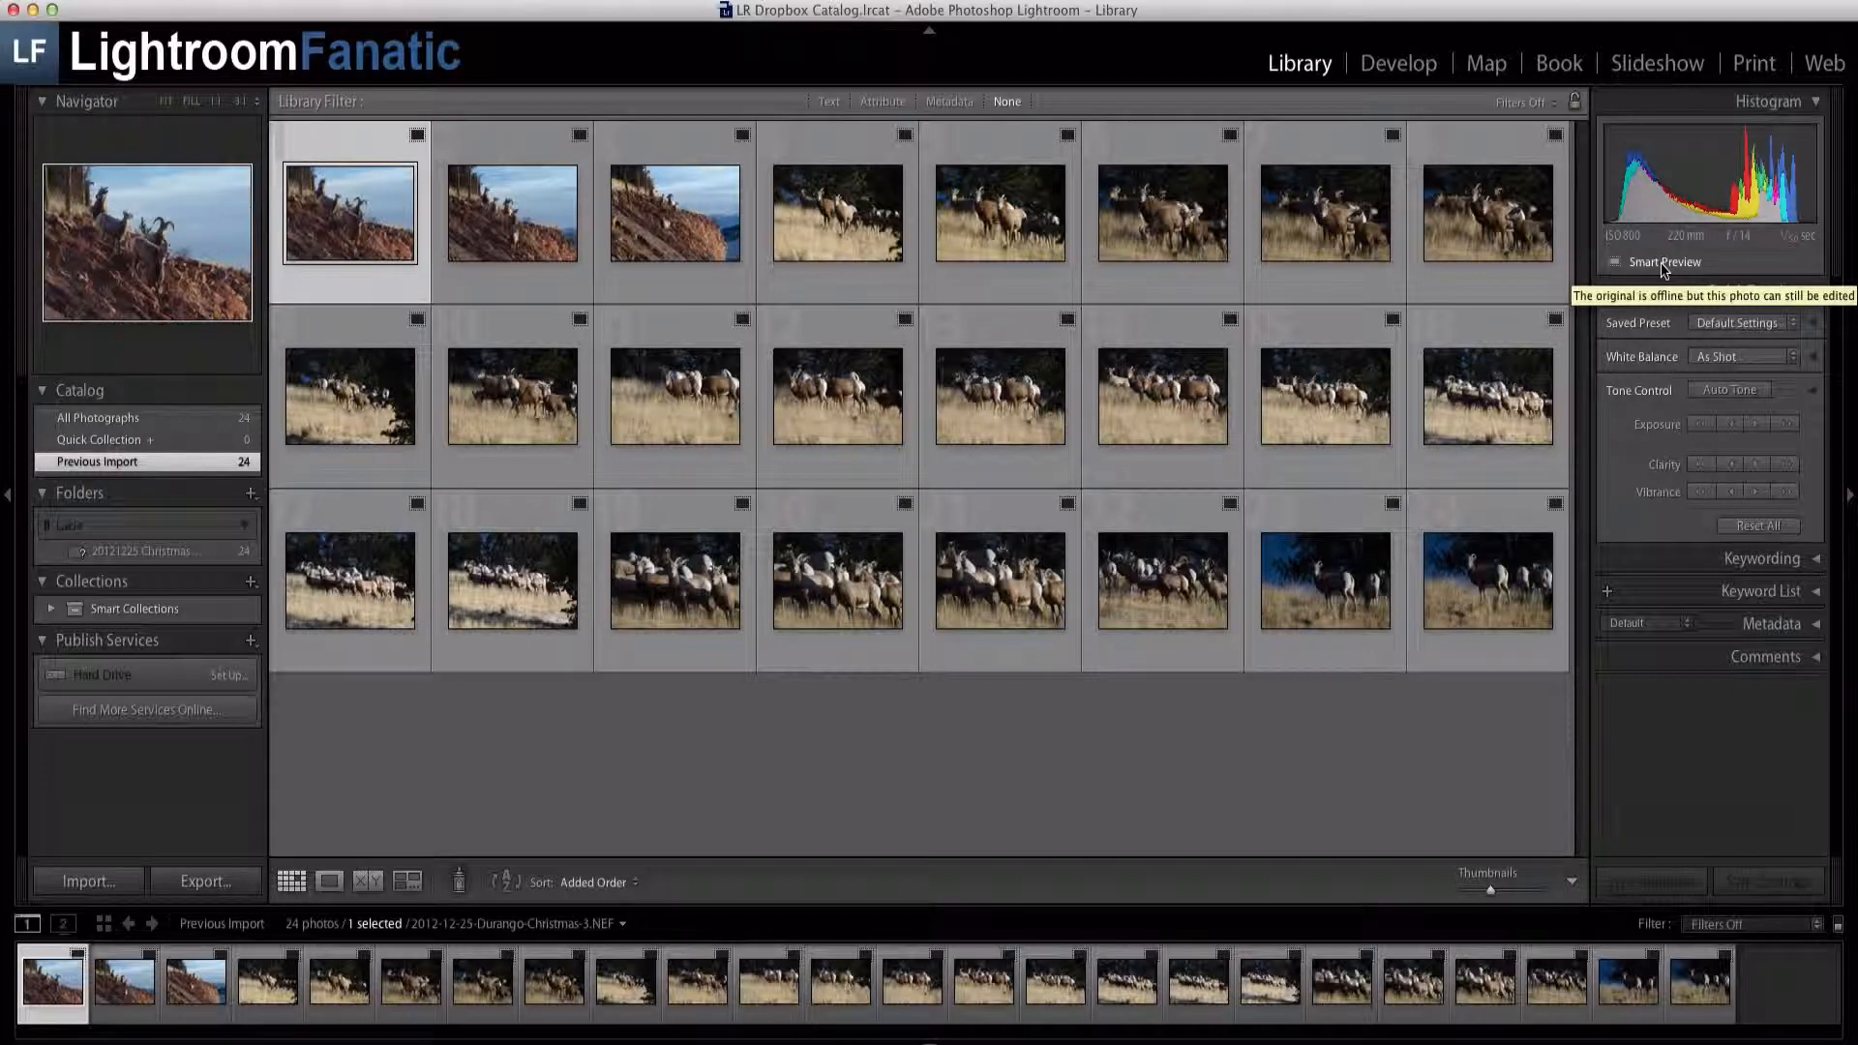
Crop the first photo tighter around the bighorn sheep in the Develop module, keeping the As Shot aspect ratio.
click(1396, 63)
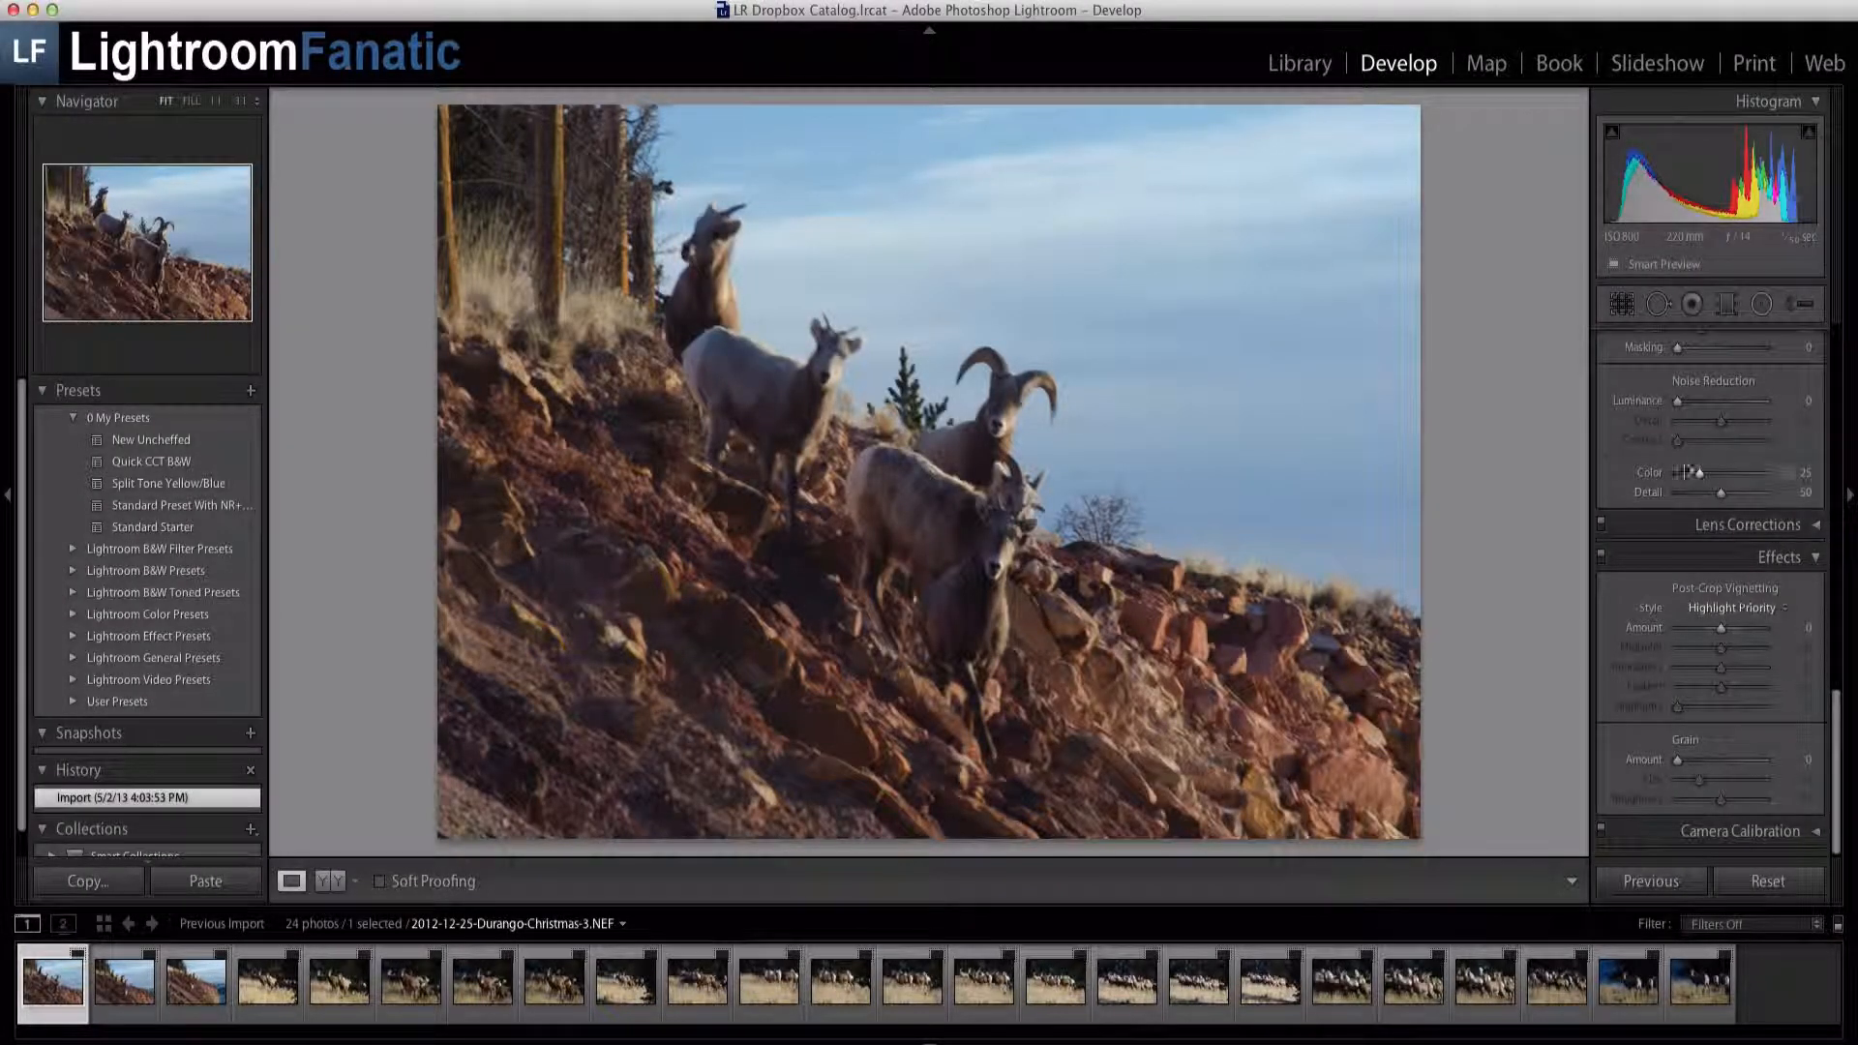
click(1621, 304)
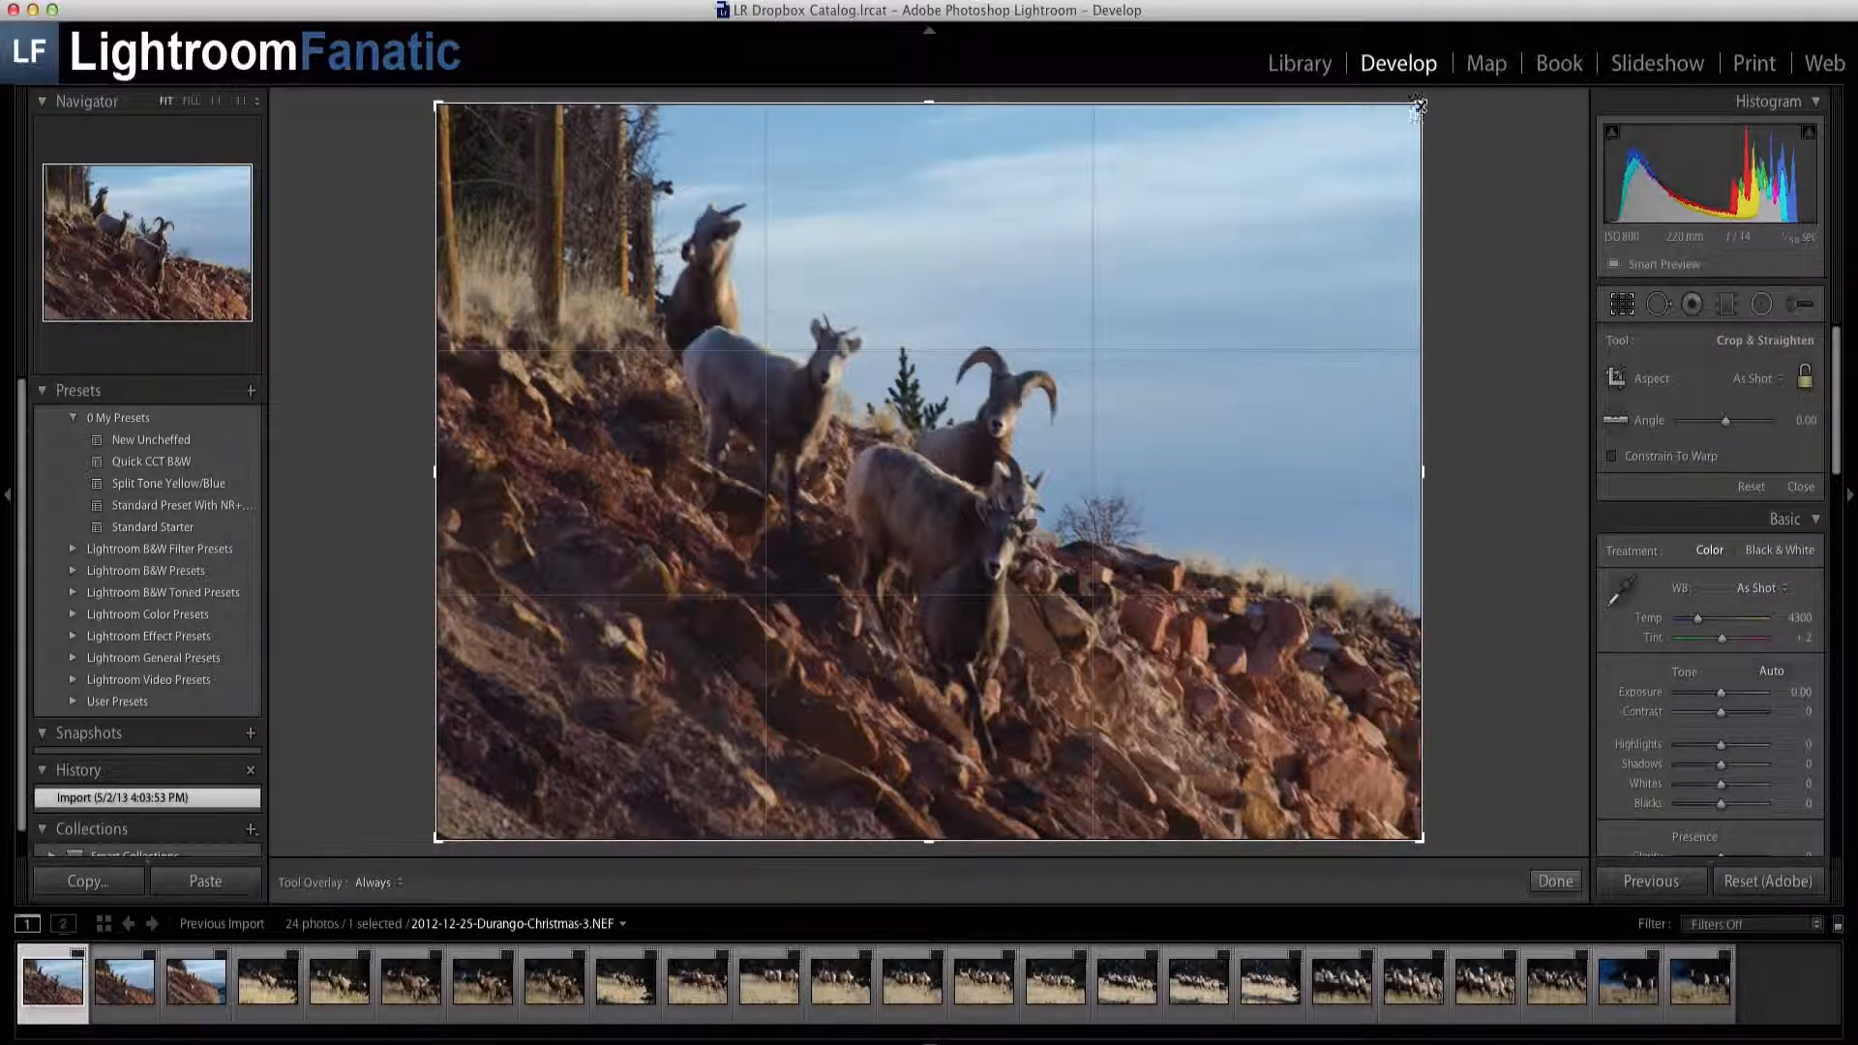
drag(1419, 106, 1258, 242)
drag(1065, 465, 1038, 557)
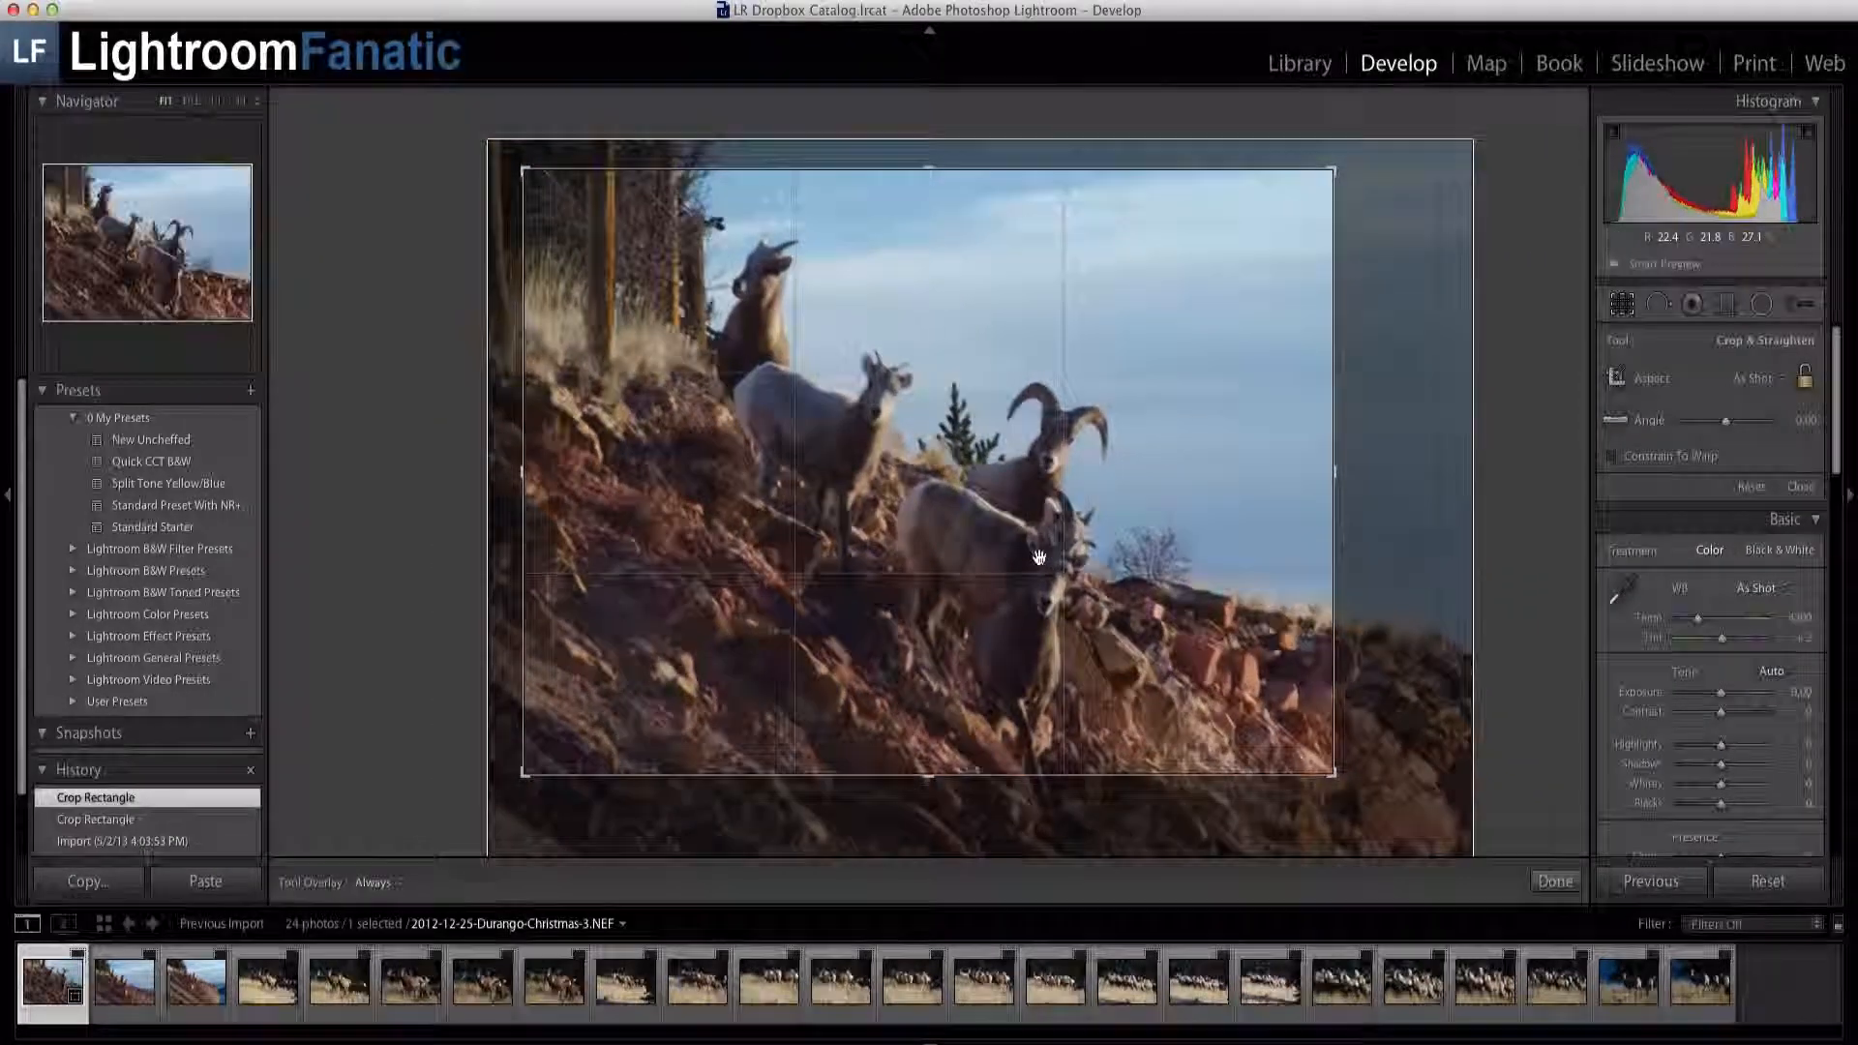
key(r)
Set the first photo's exposure to +1.95 and its post-crop vignetting amount to -100.
drag(1721, 513, 1737, 516)
scroll(1688, 600, down, 10)
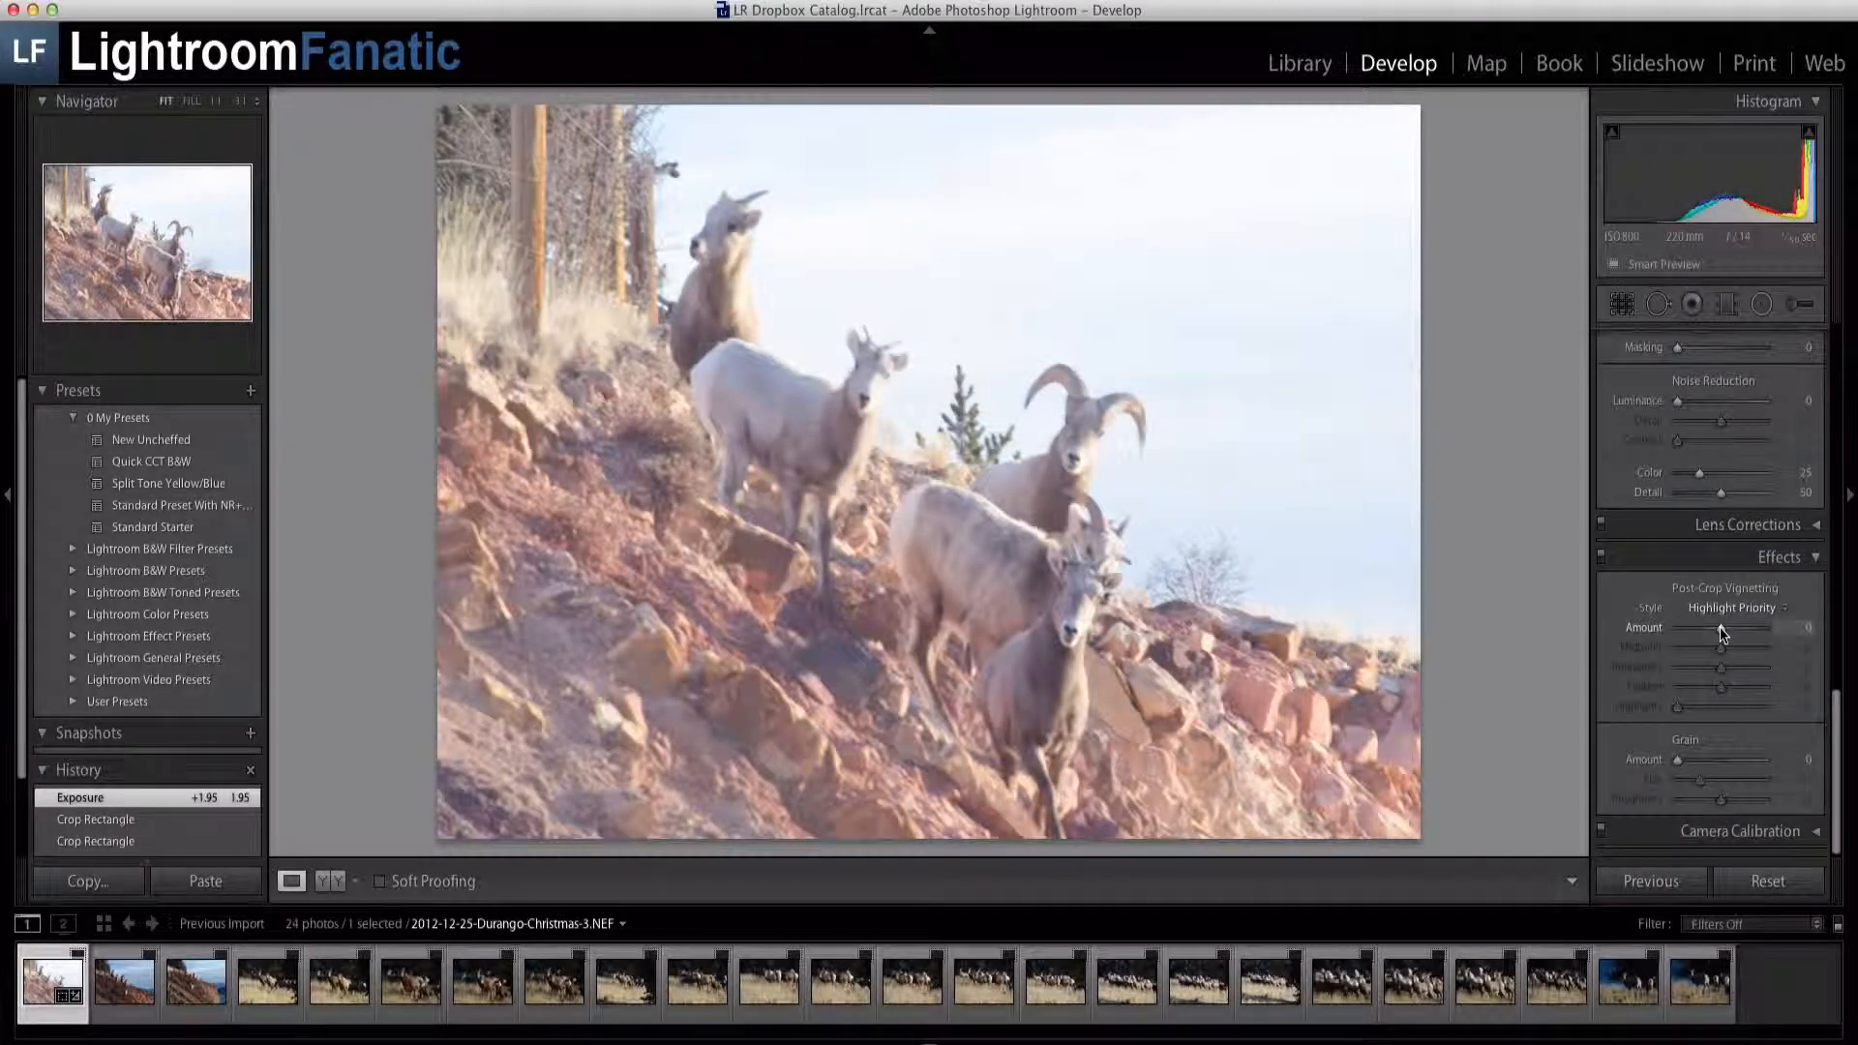
drag(1722, 629, 1674, 630)
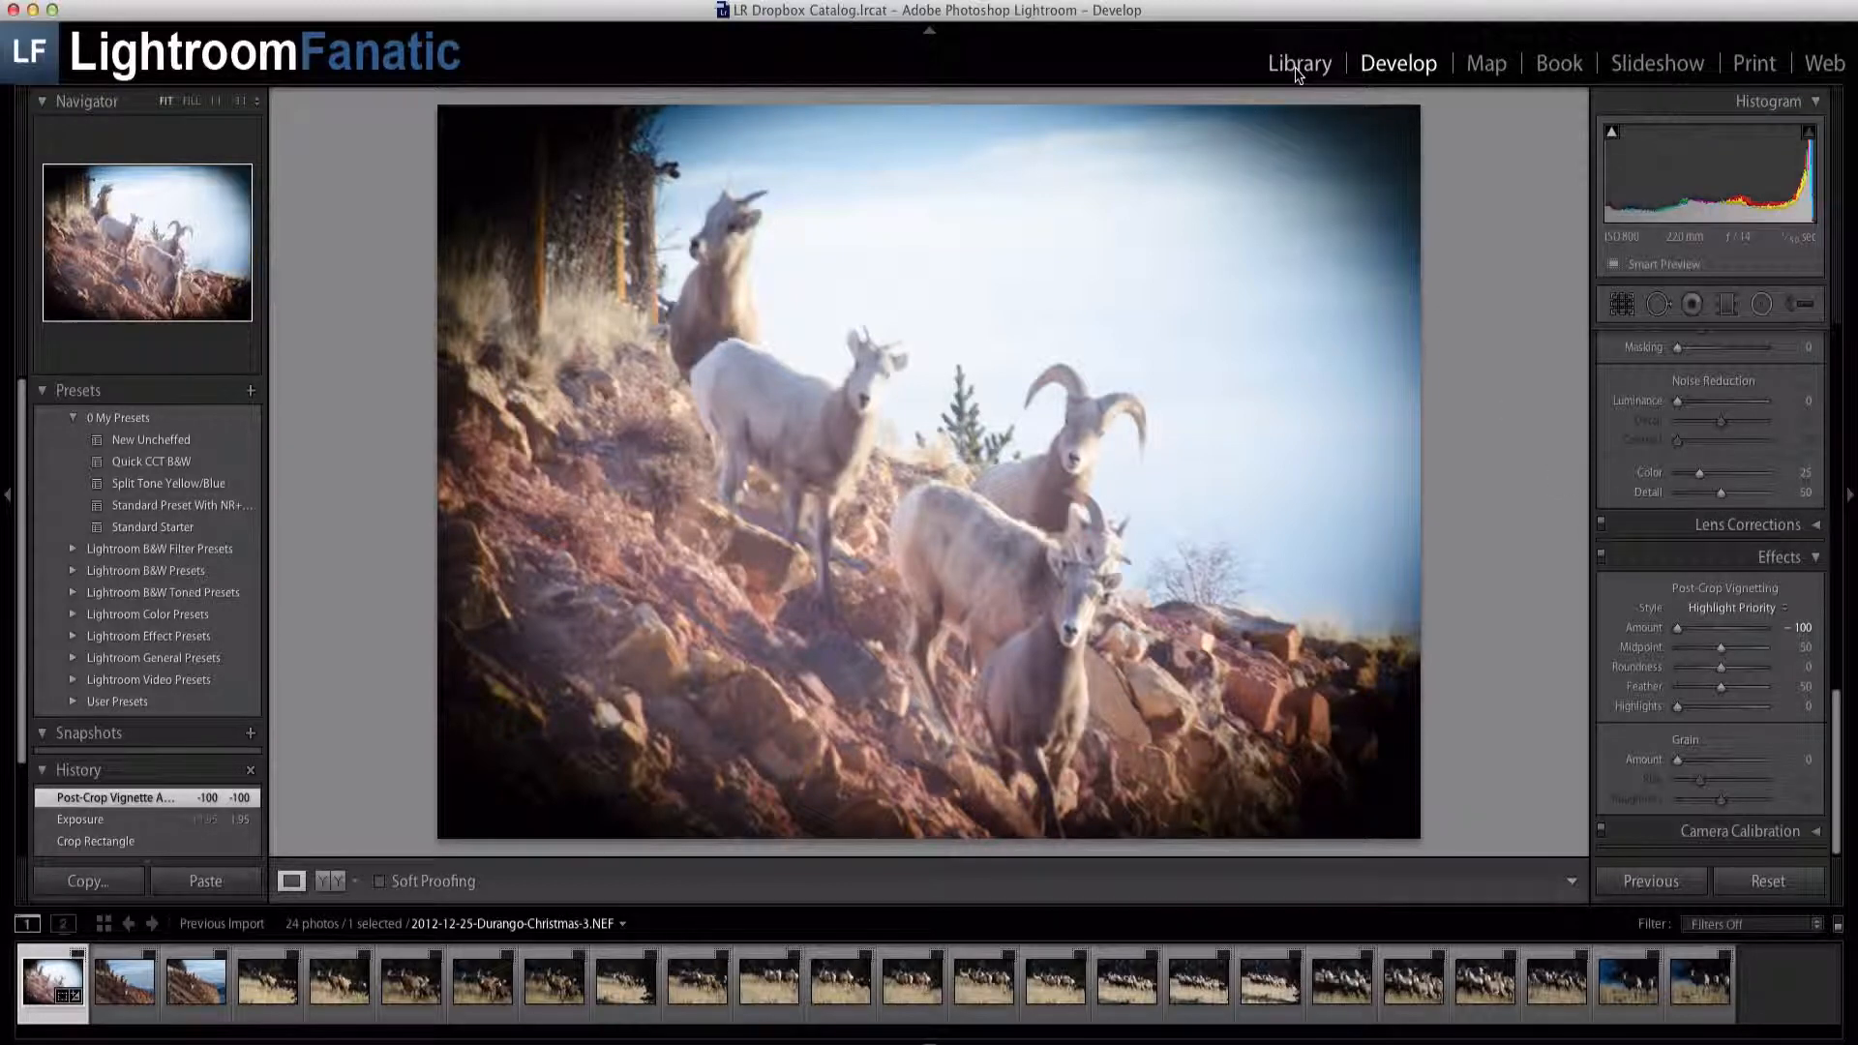
Return to the Library and examine which external editing options the first photo offers while its original is offline.
click(1297, 69)
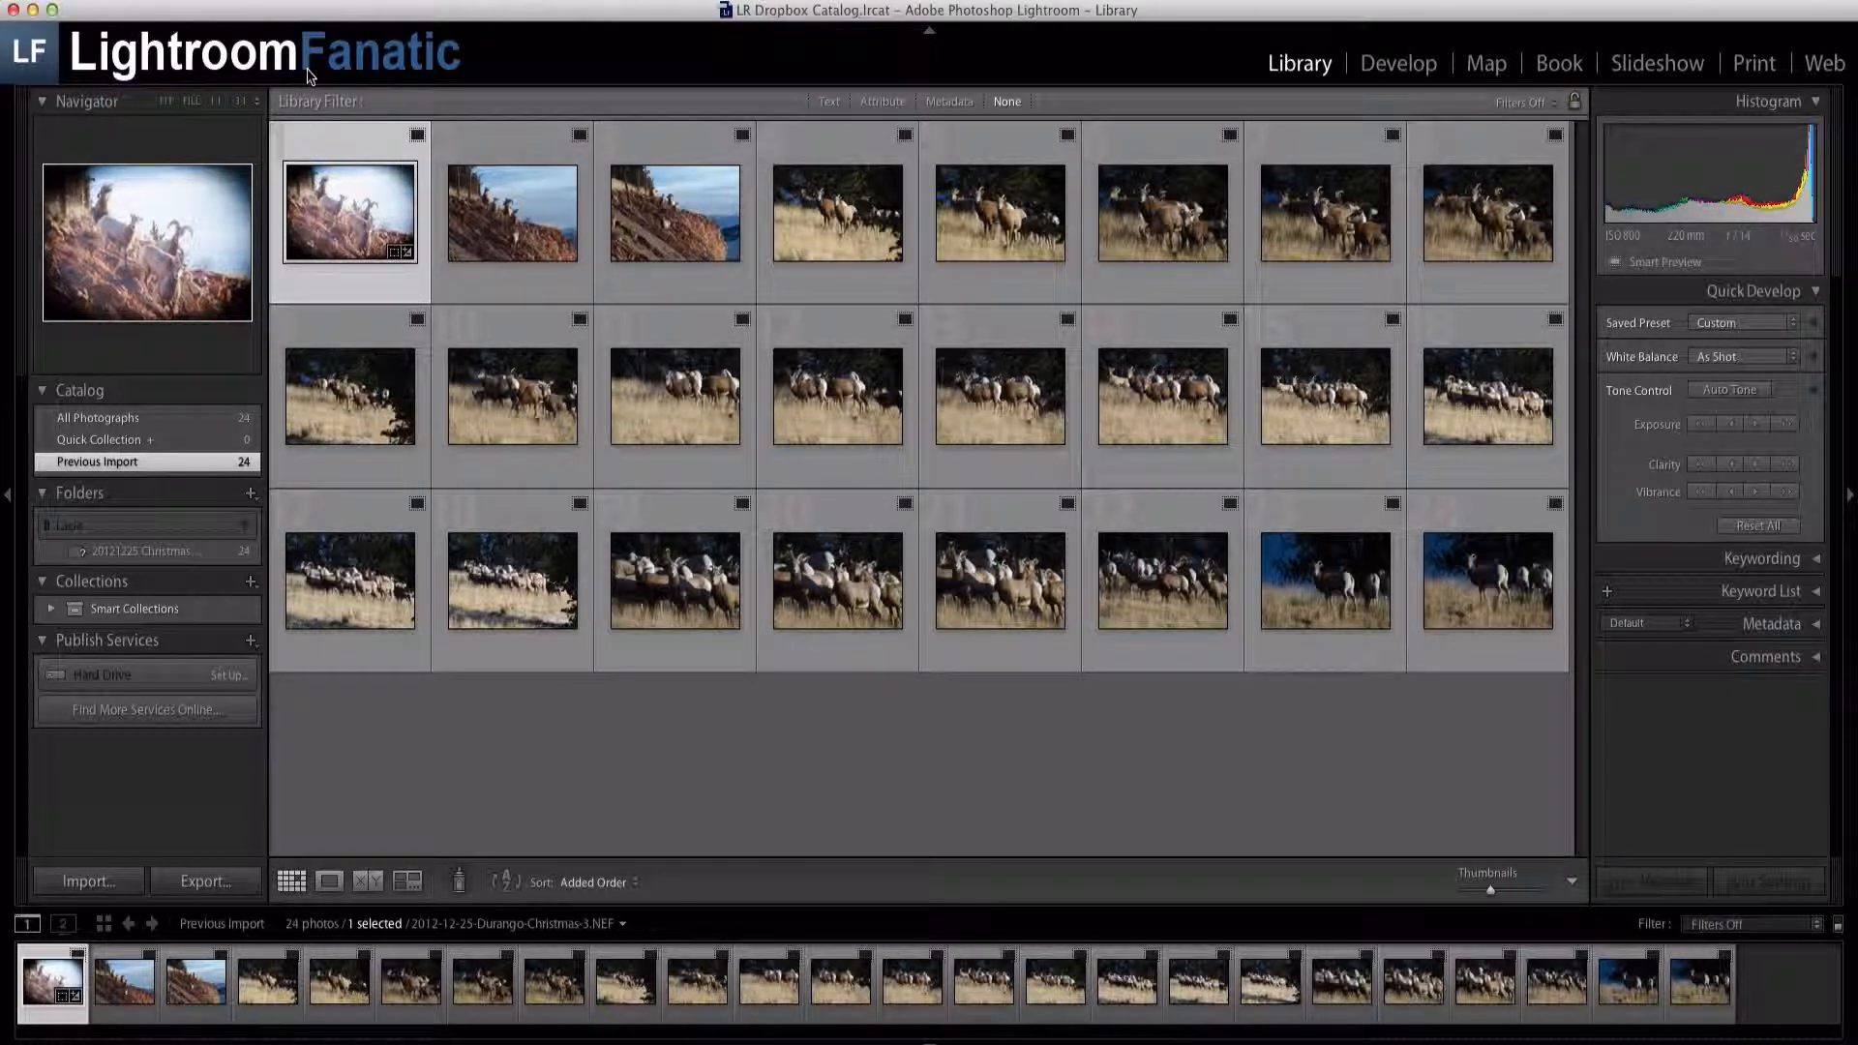
right_click(290, 5)
mouse_move(380, 142)
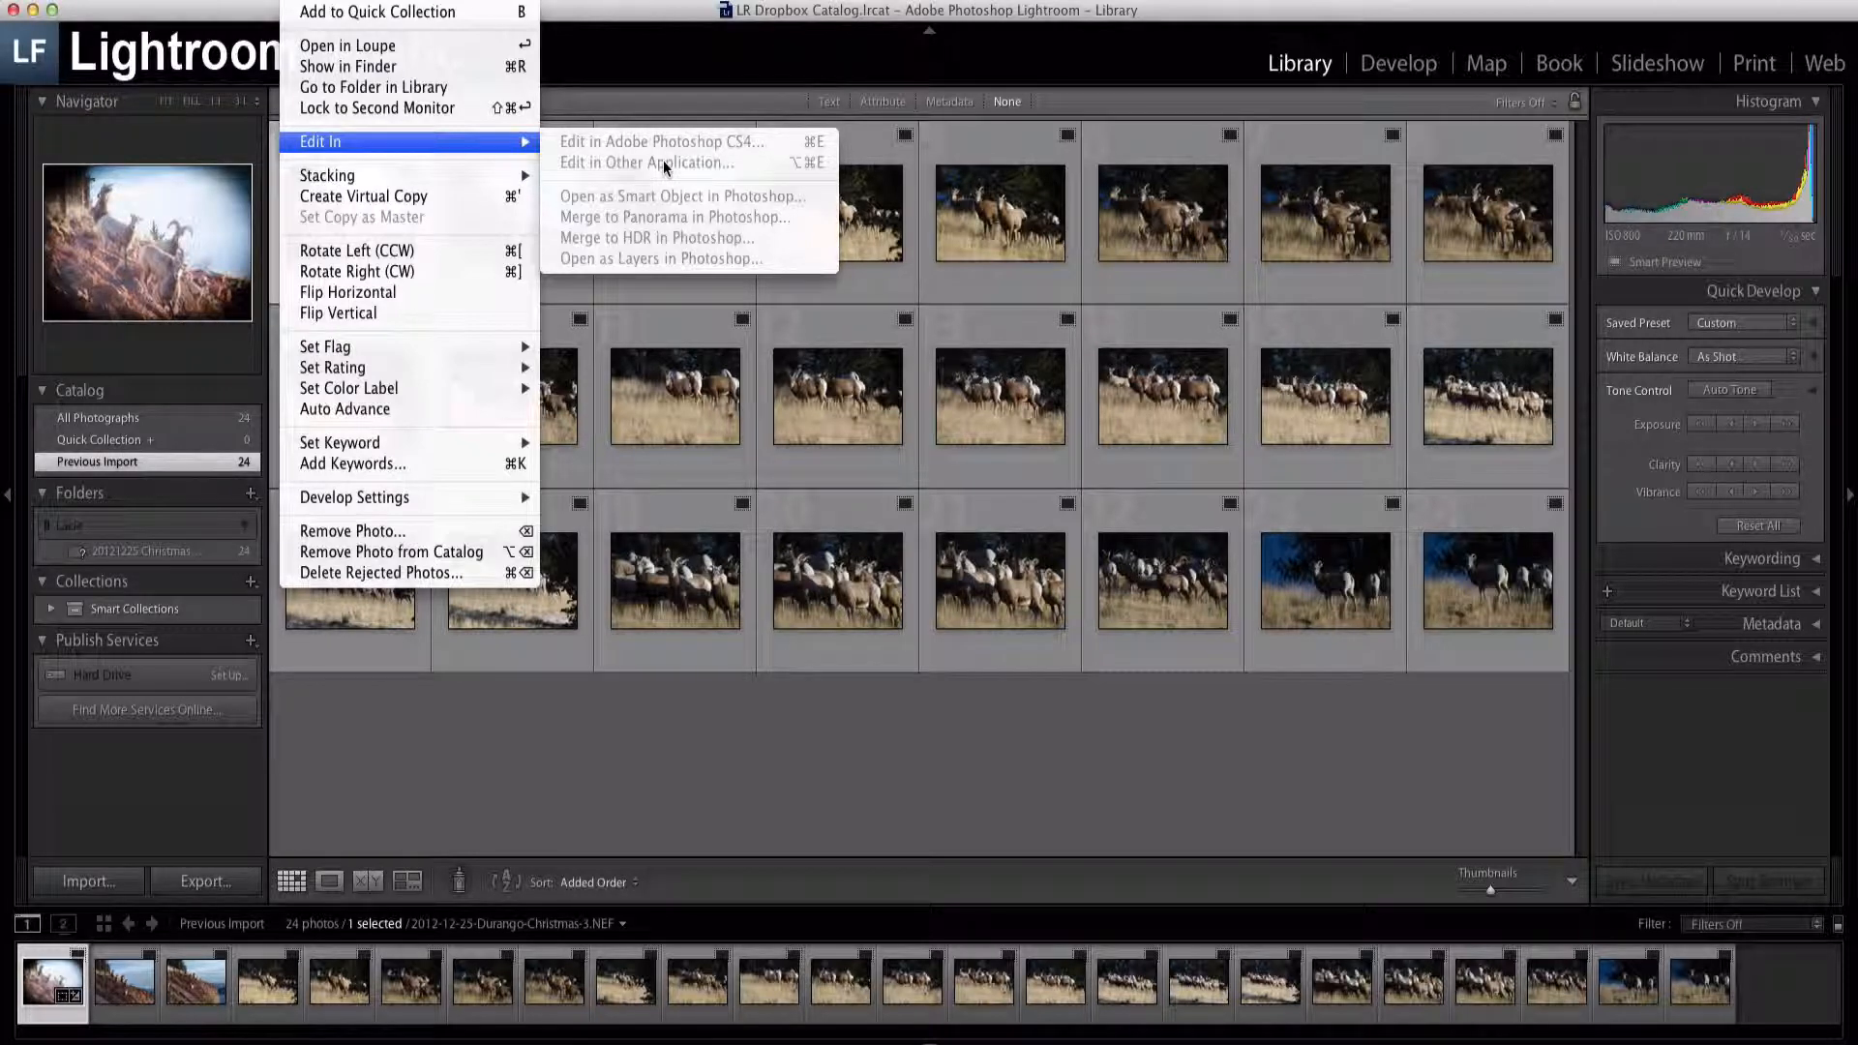
click(633, 771)
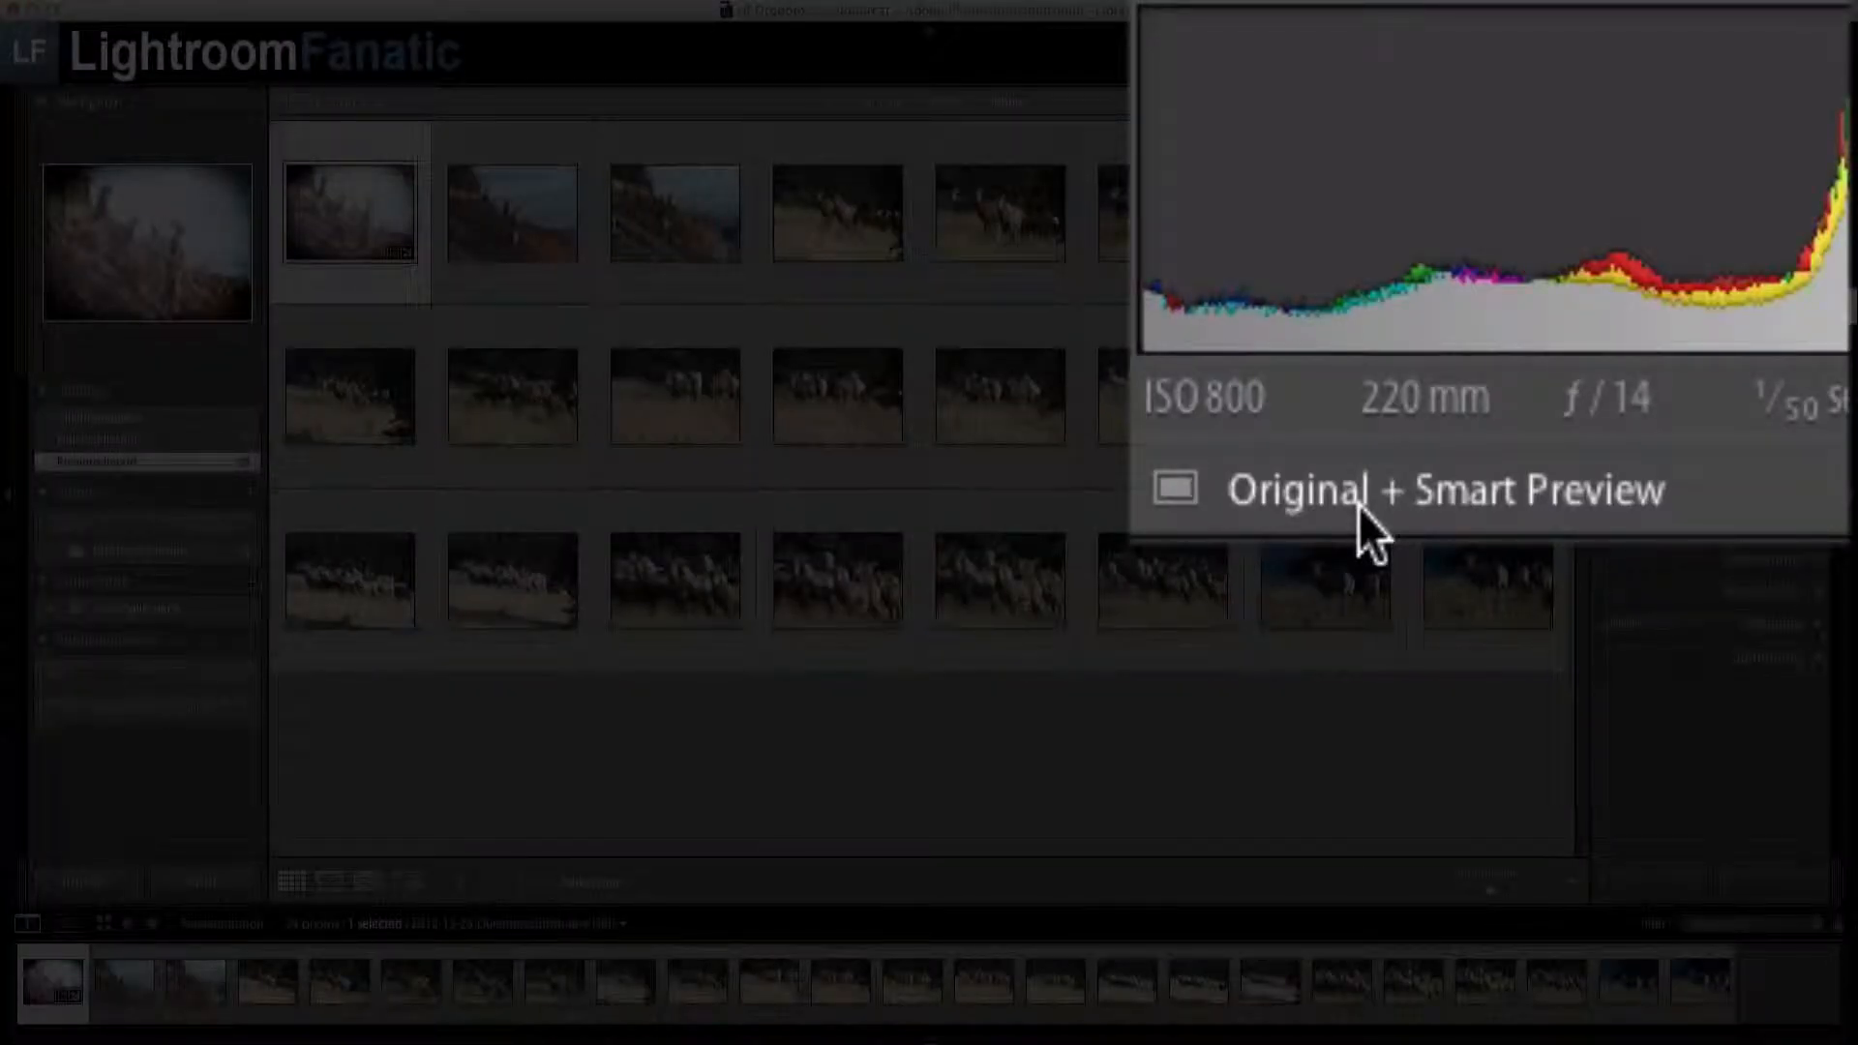
Examine the first photo's external editing options with the Lacie drive reconnected.
click(315, 1)
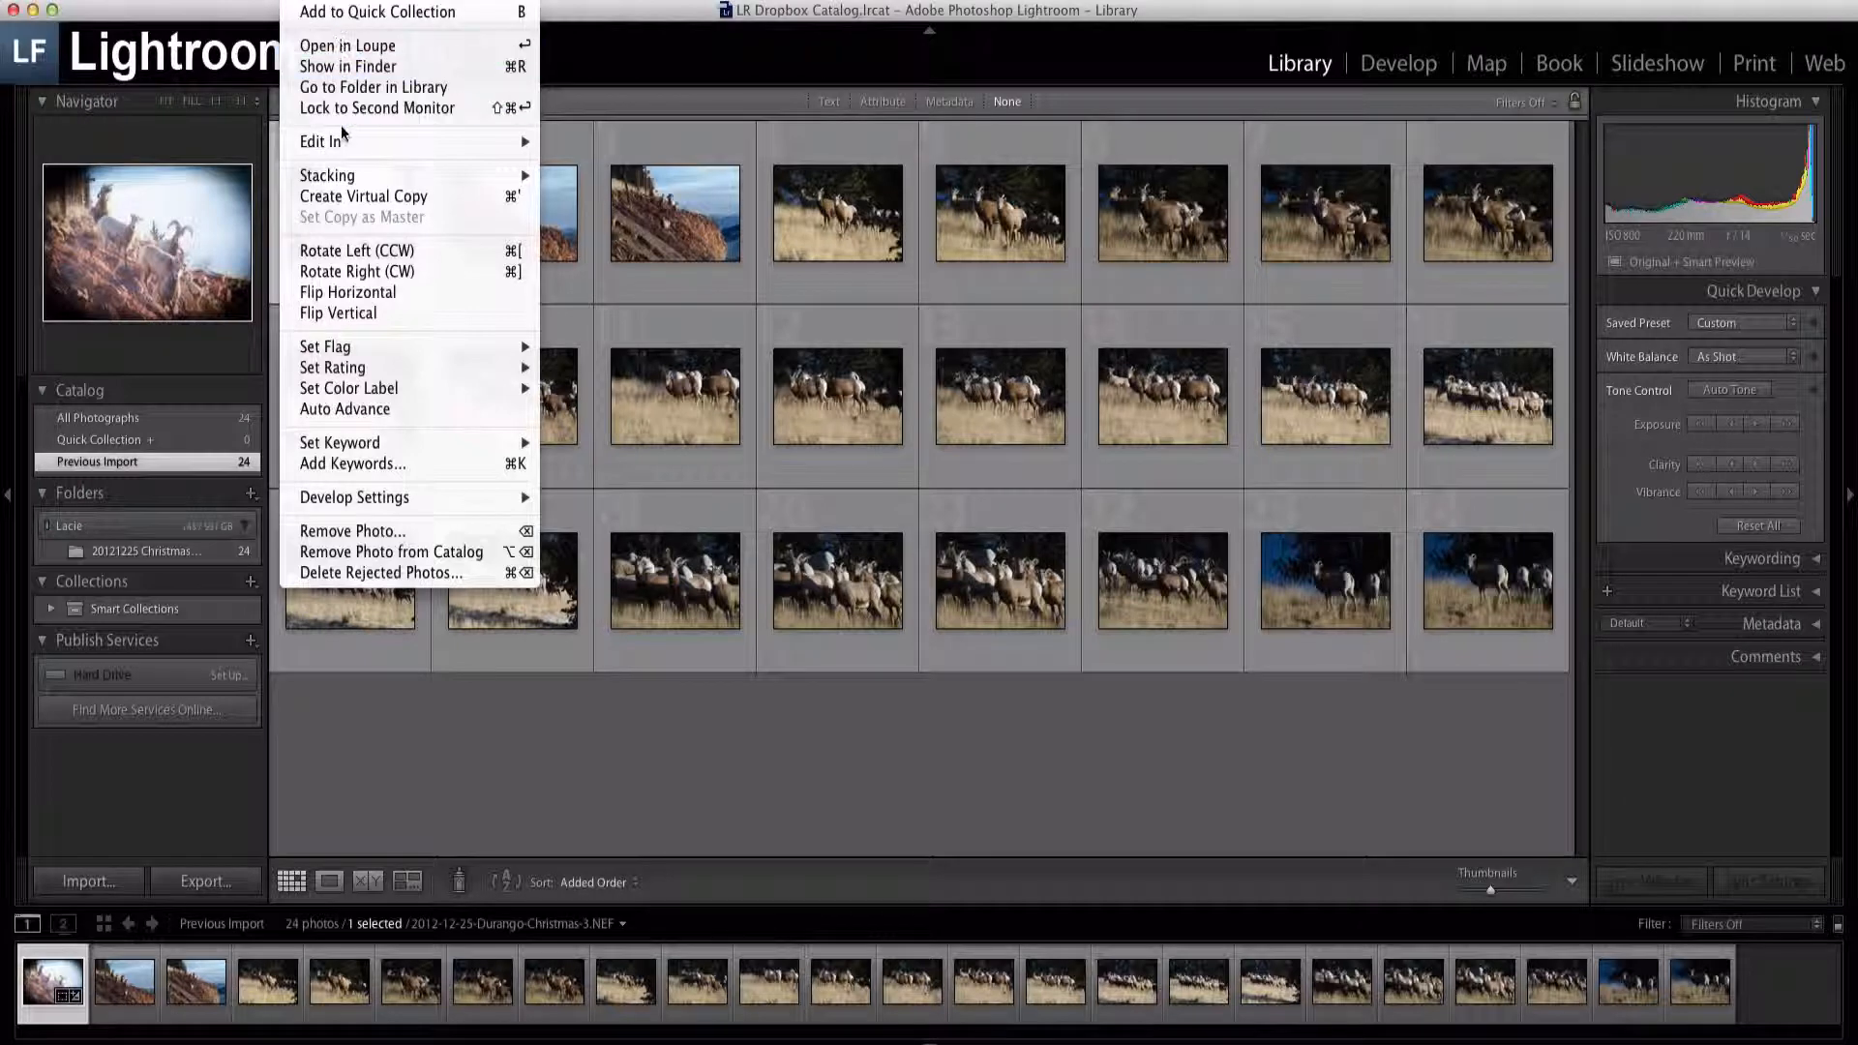
mouse_move(348, 150)
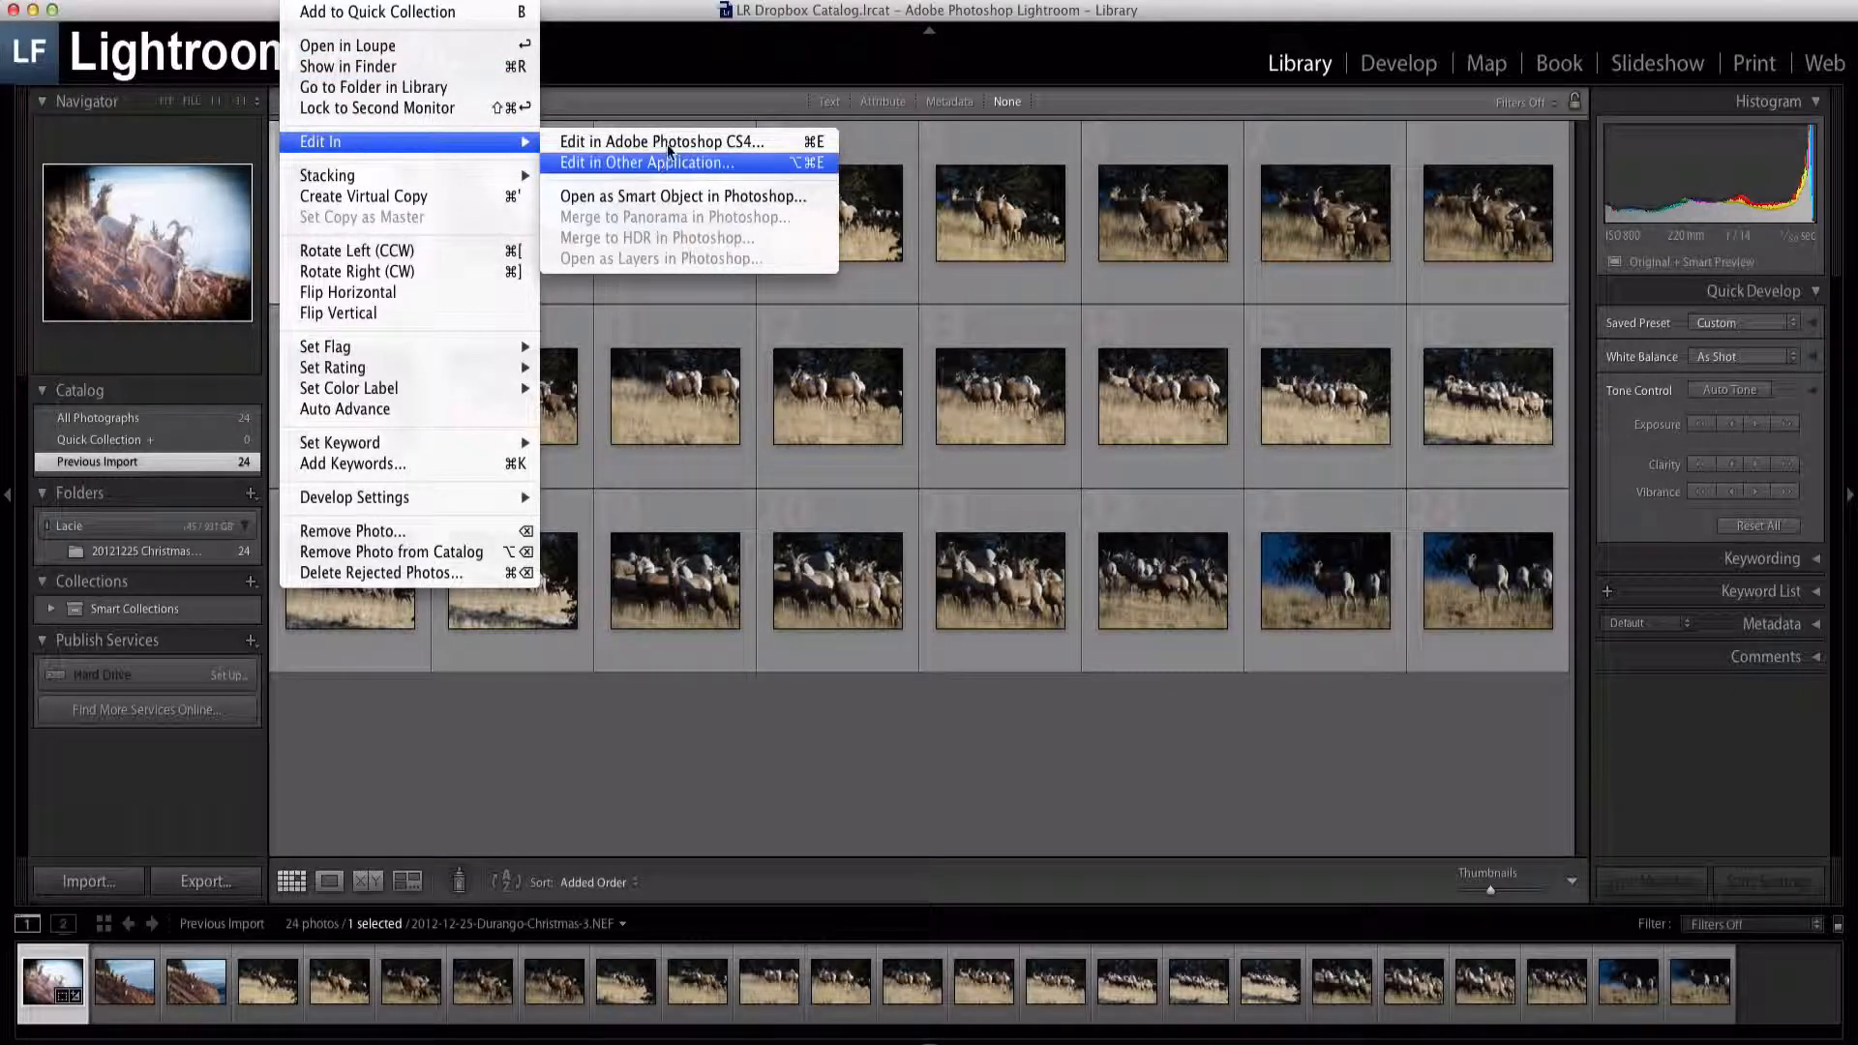
click(740, 721)
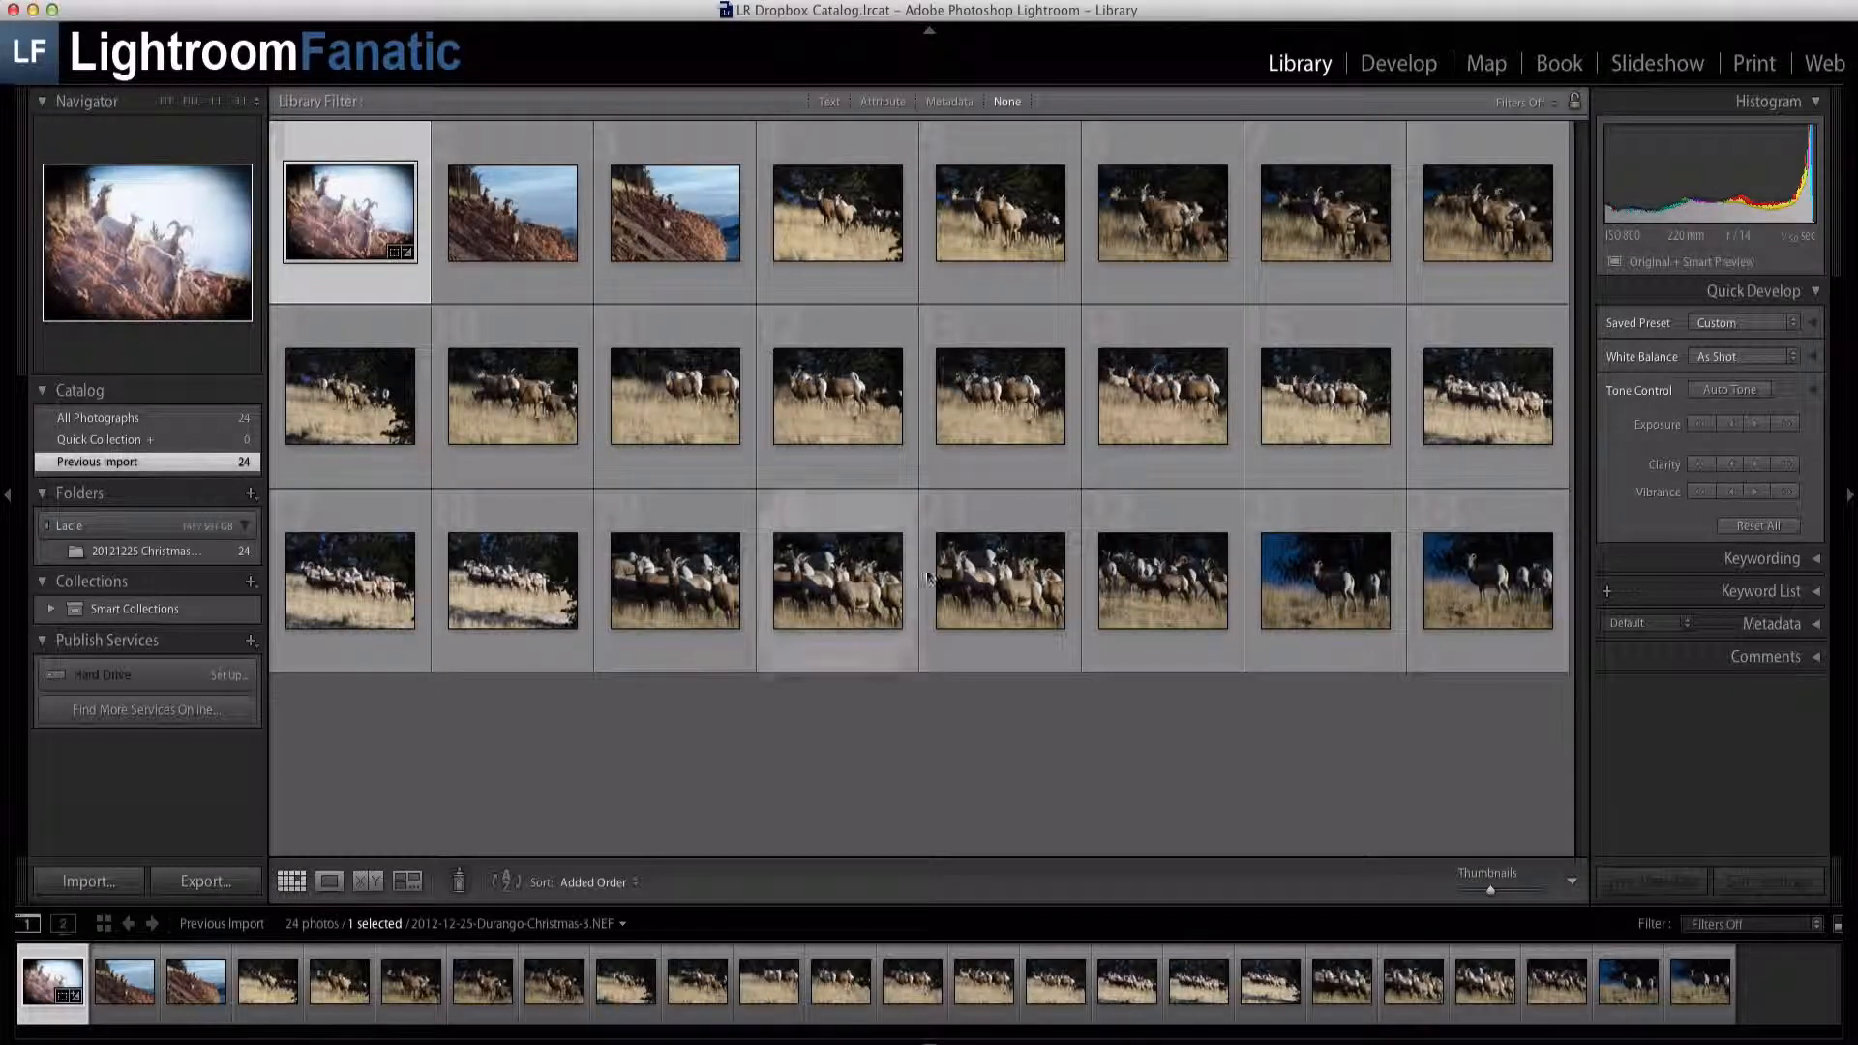
Discard the Smart Preview of the last photo in the grid.
click(1457, 567)
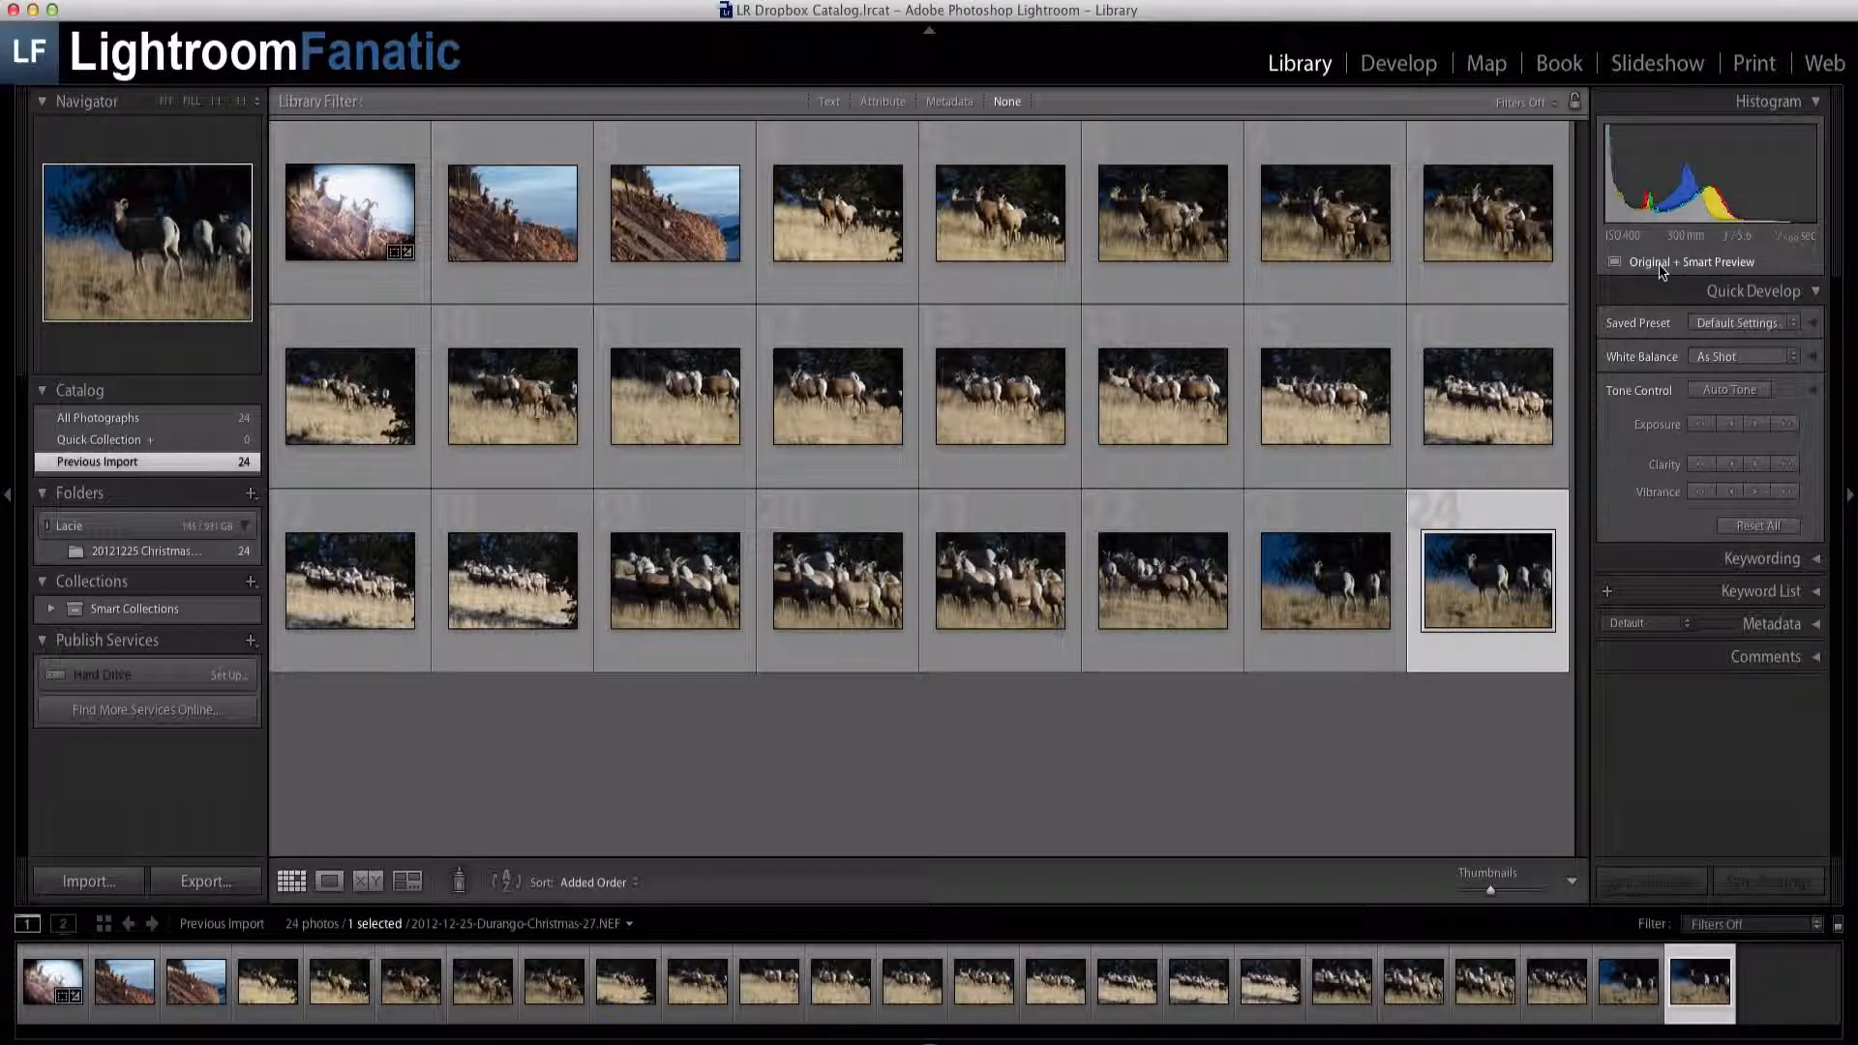
mouse_move(1650, 272)
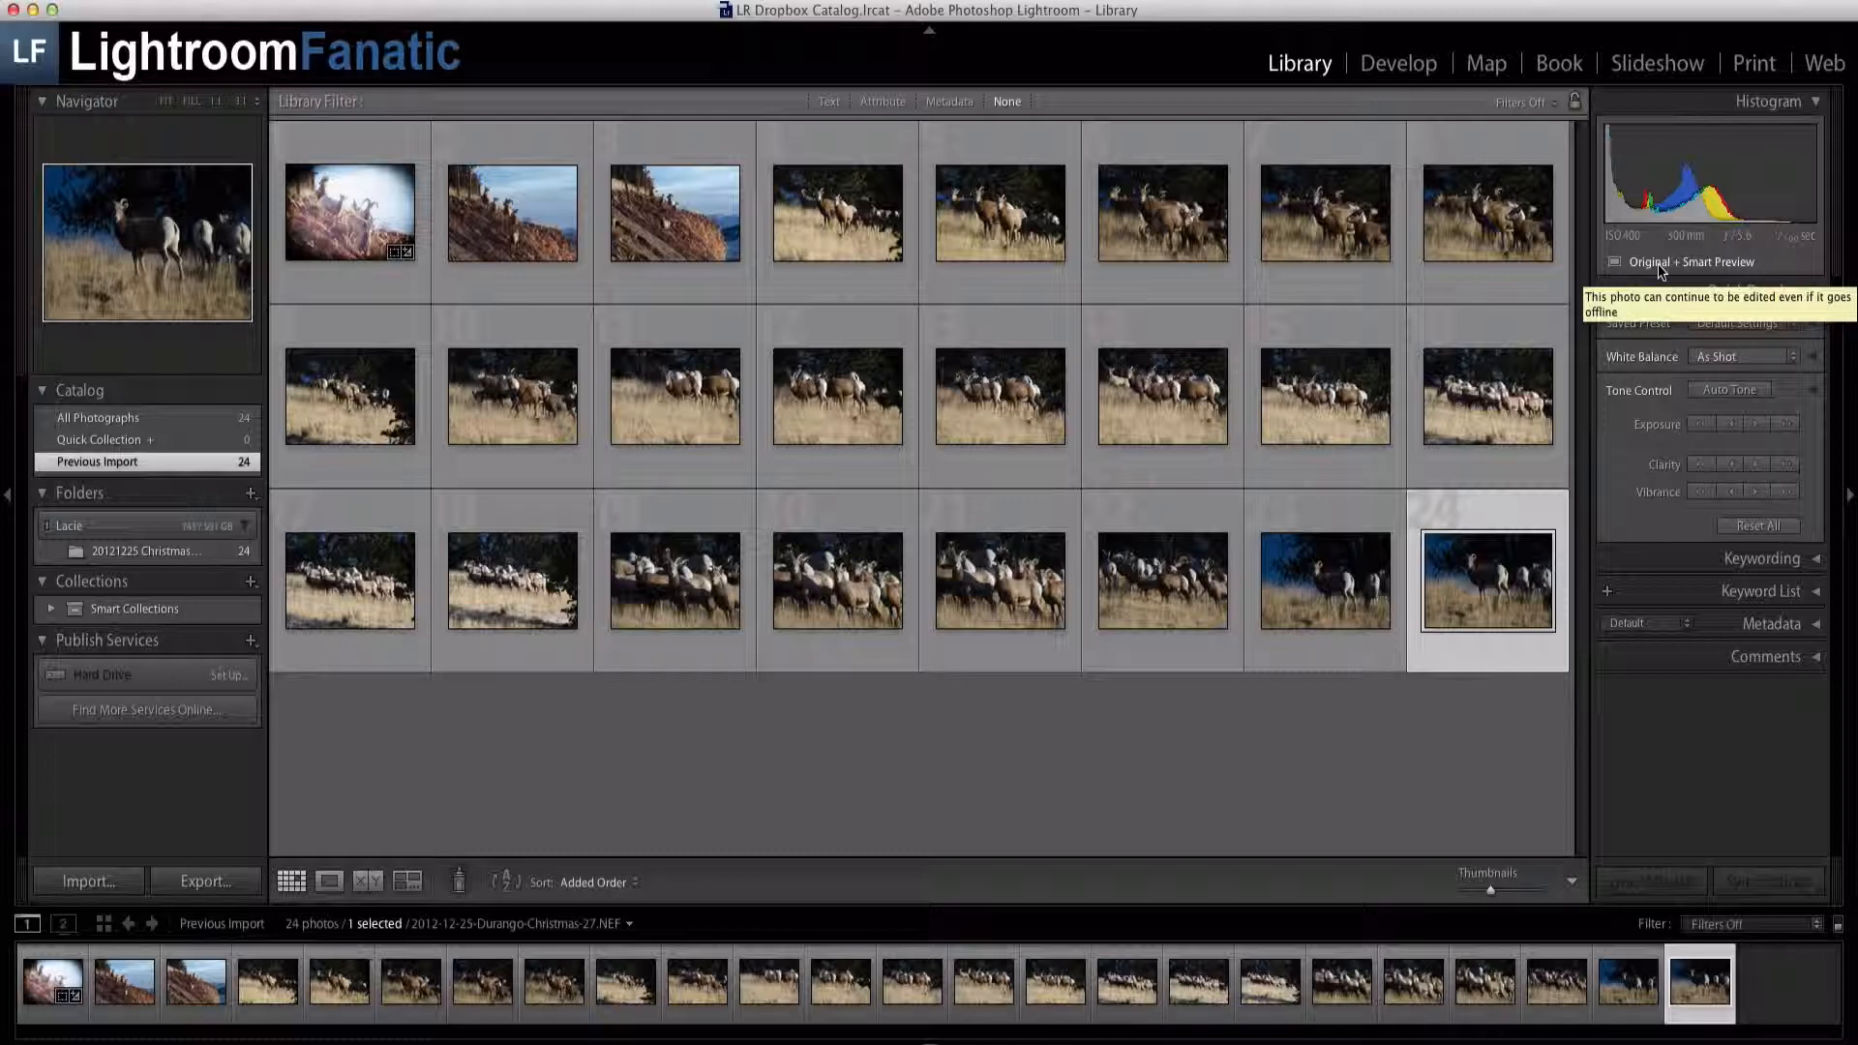
click(1661, 271)
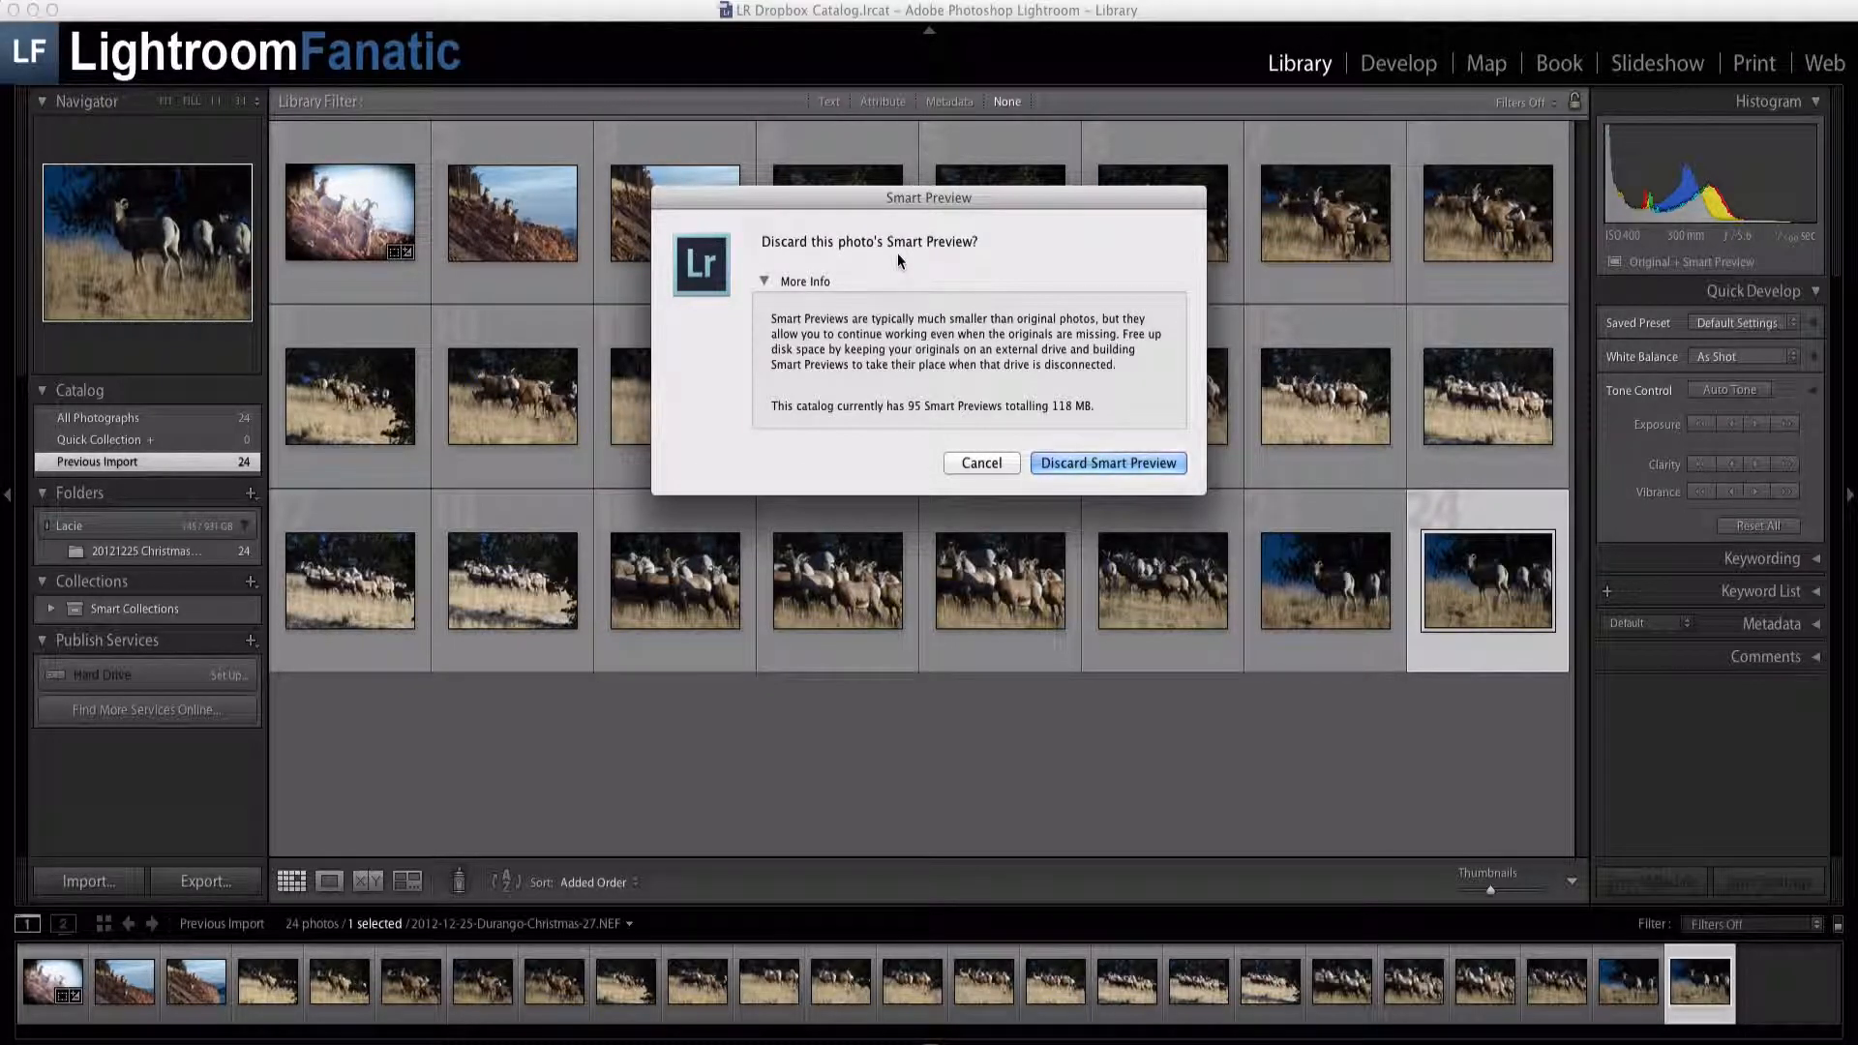
click(1089, 462)
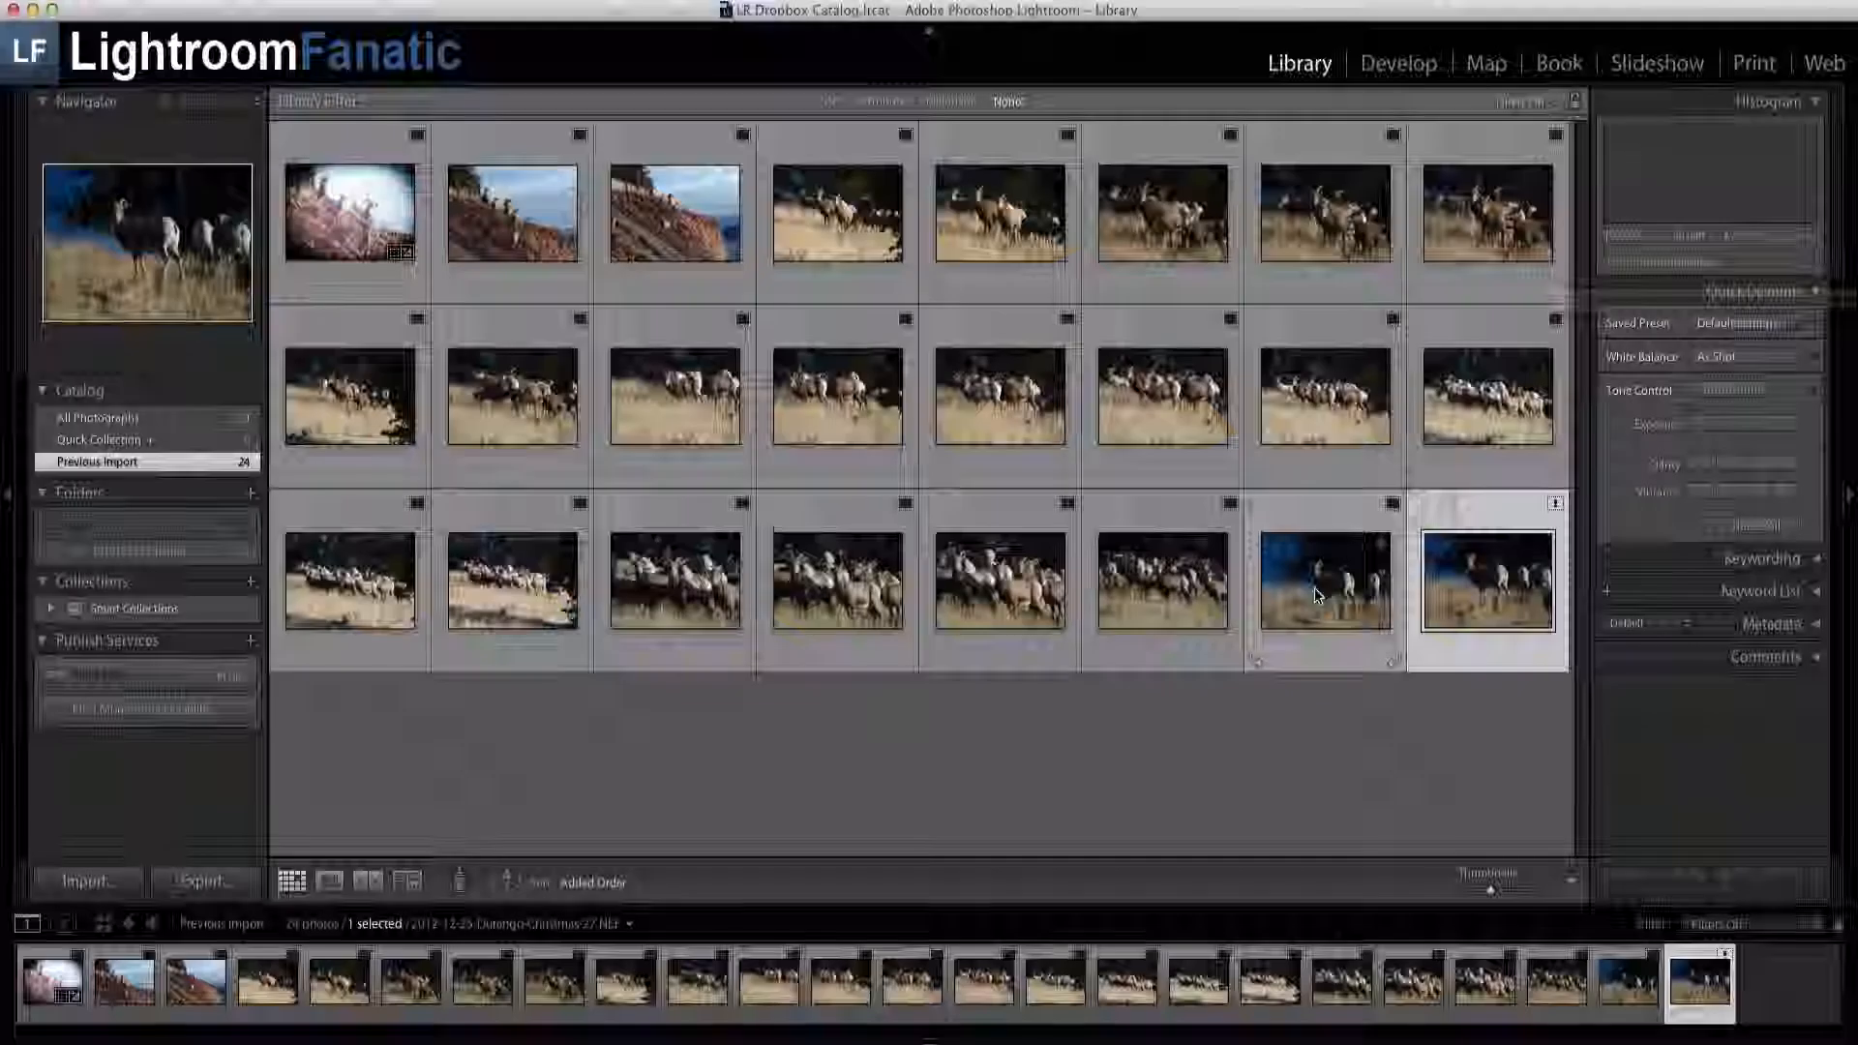
Compare the editing controls of the last two photos in the Develop module while the drive is offline, and return to the Library grid.
click(1314, 594)
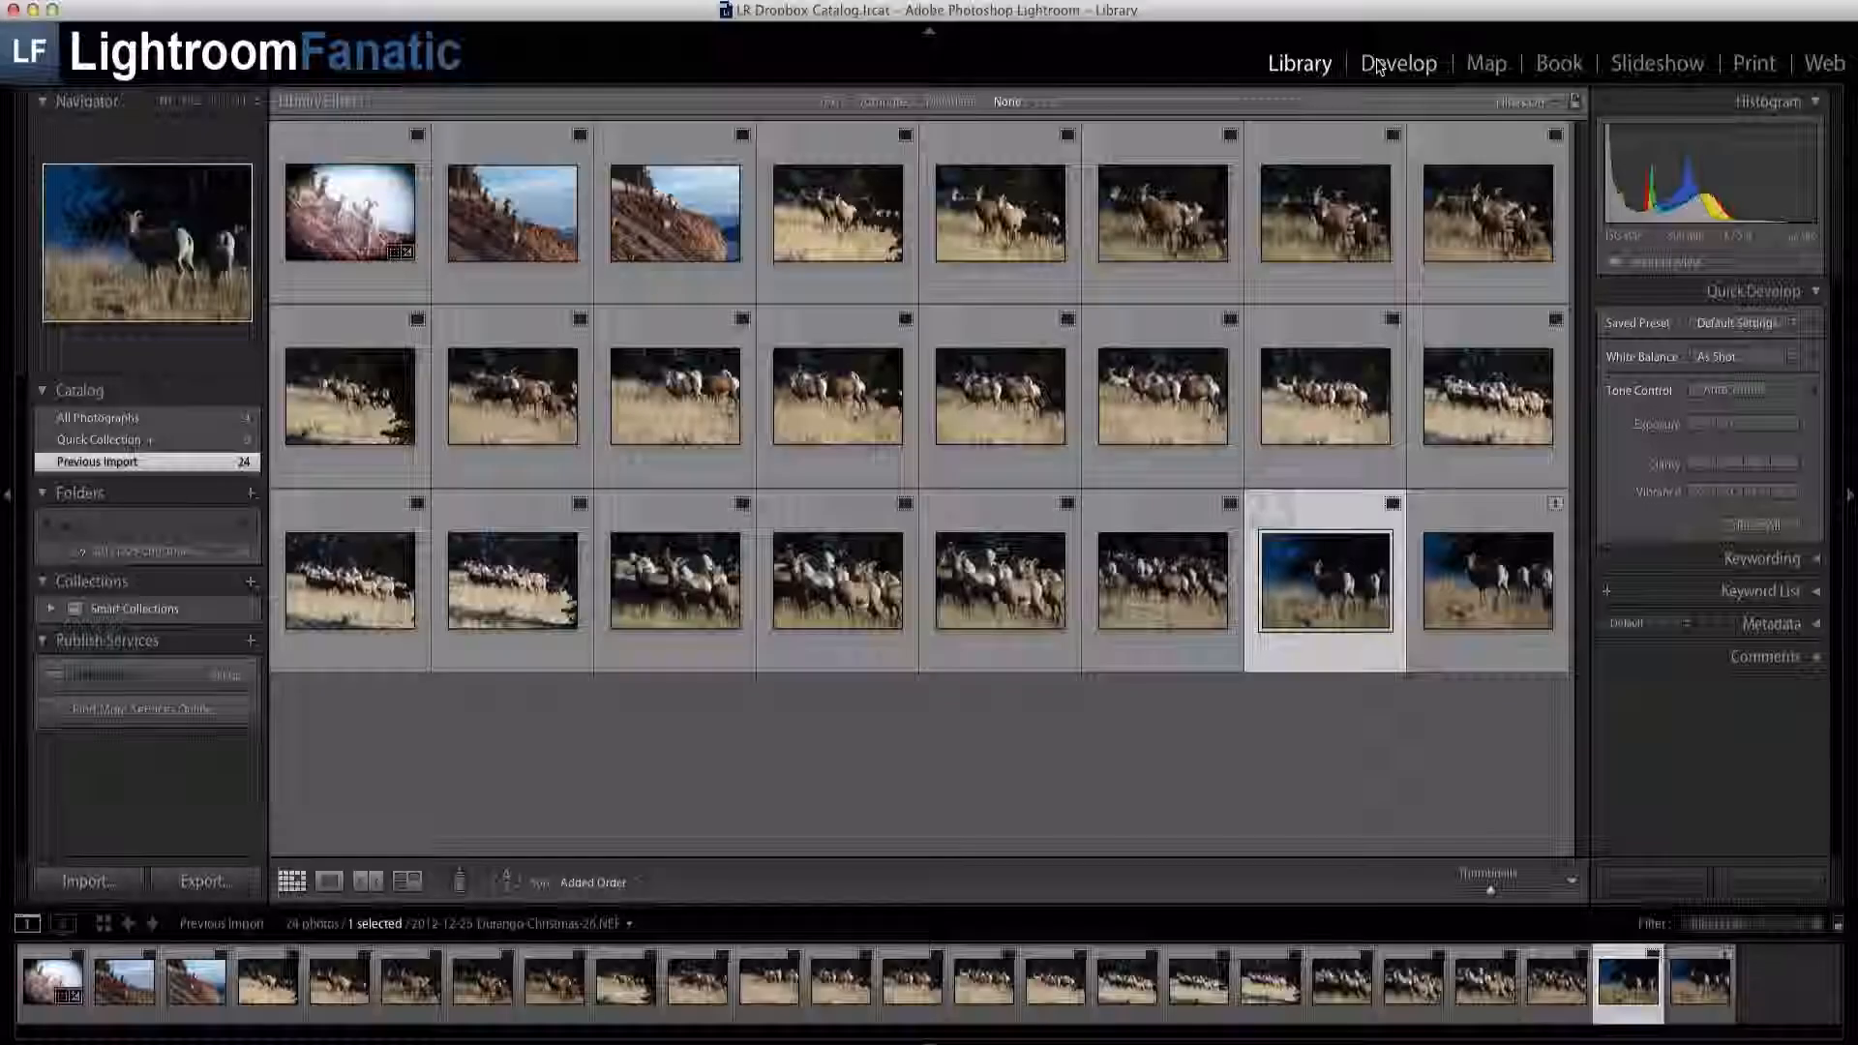
click(1378, 66)
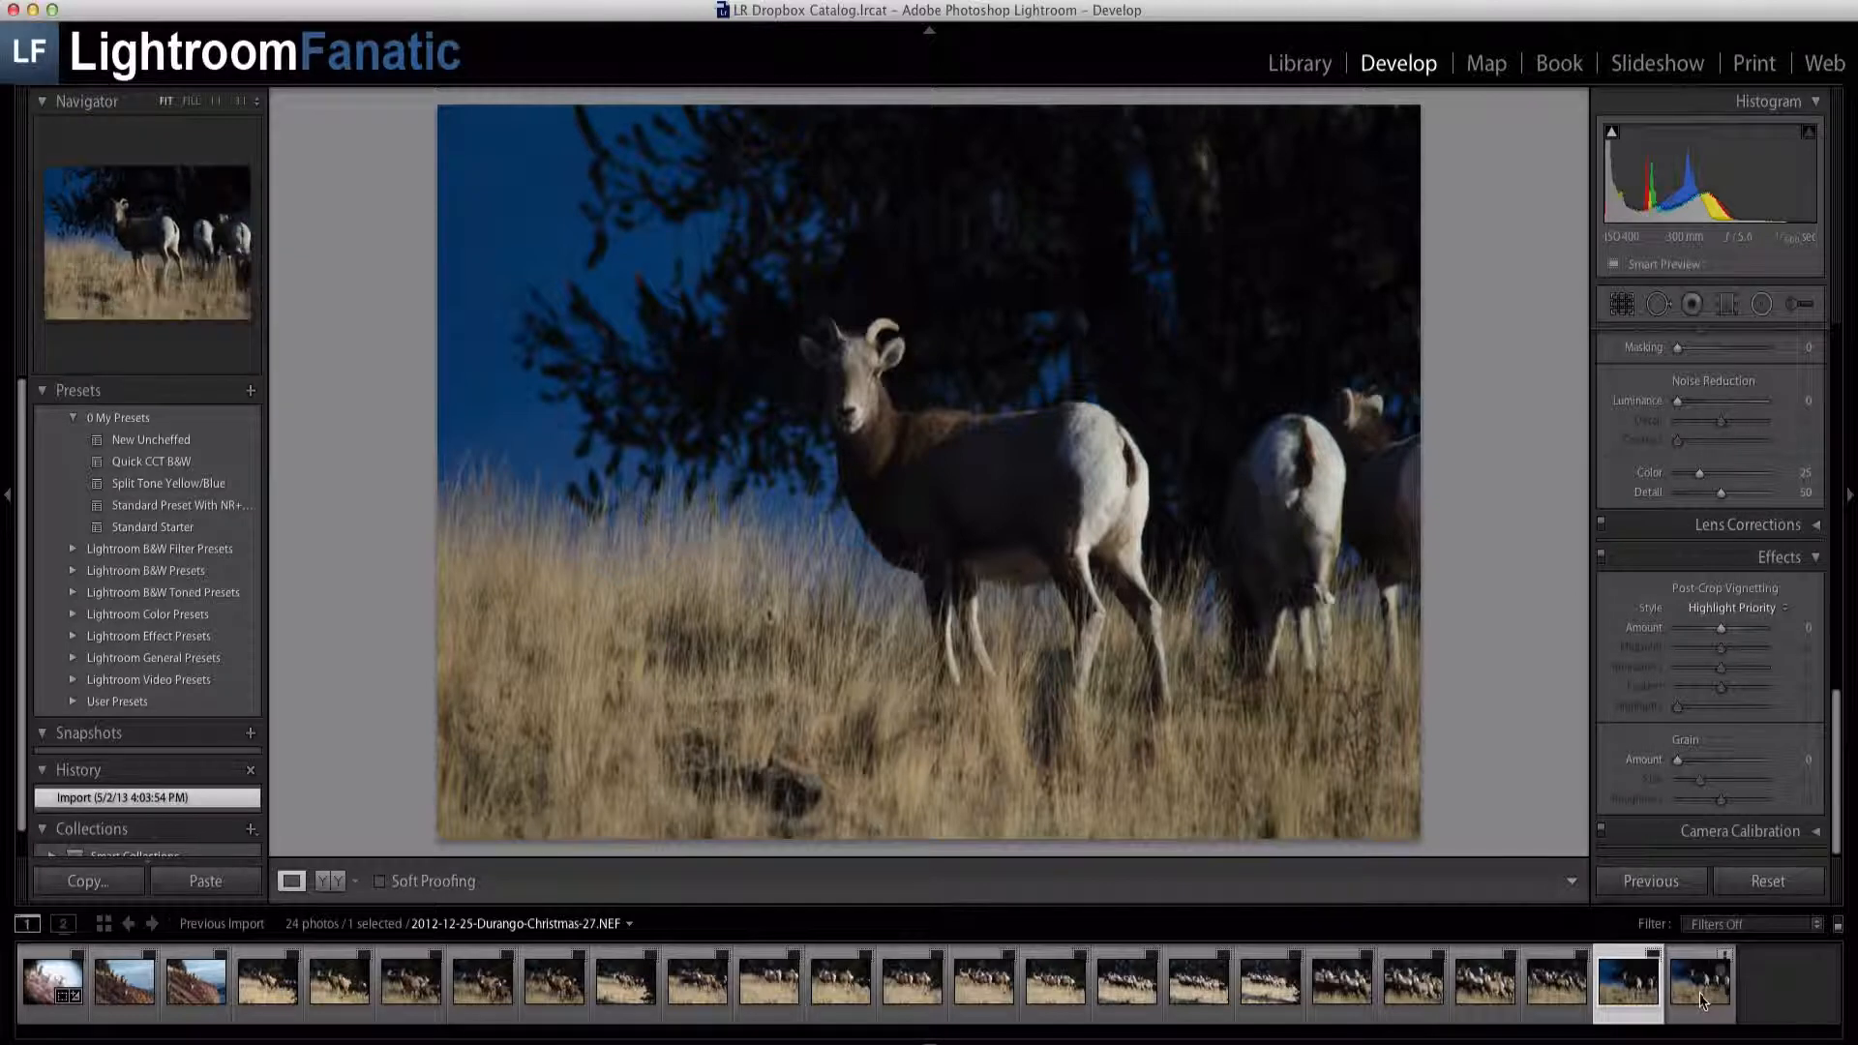
click(1701, 998)
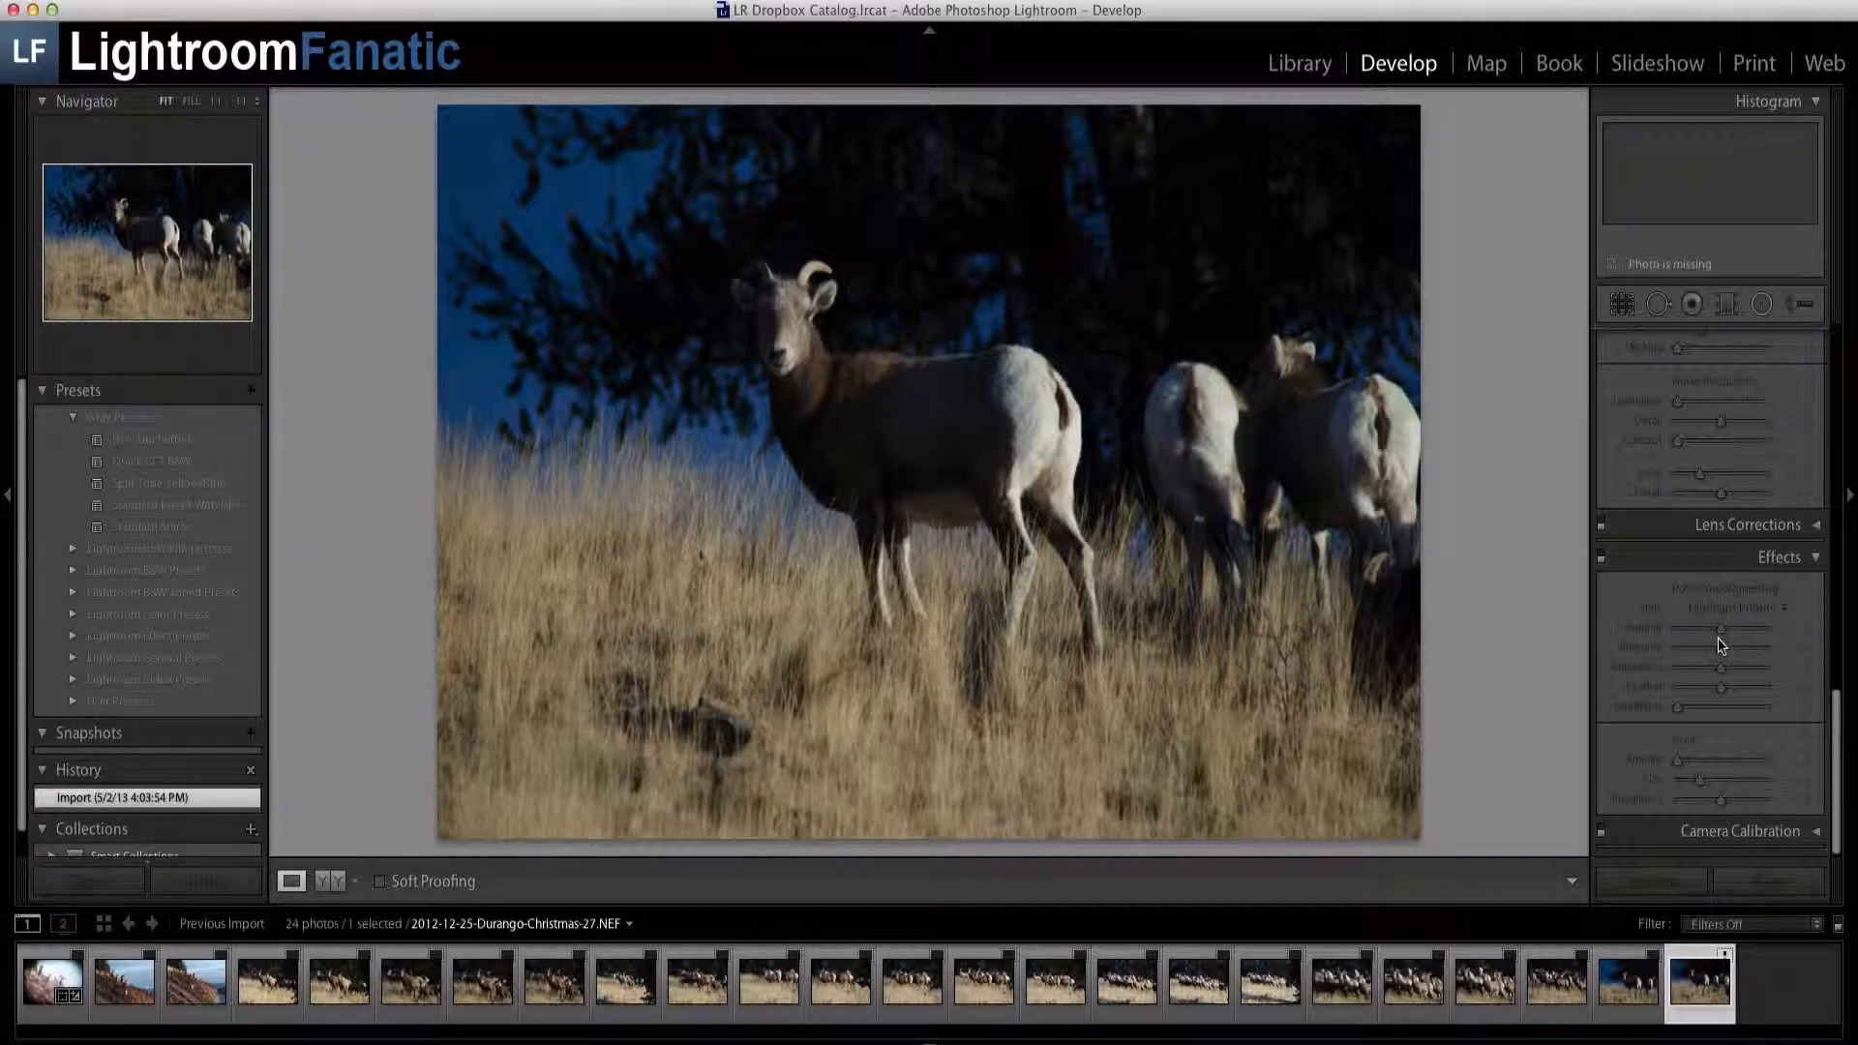
key(g)
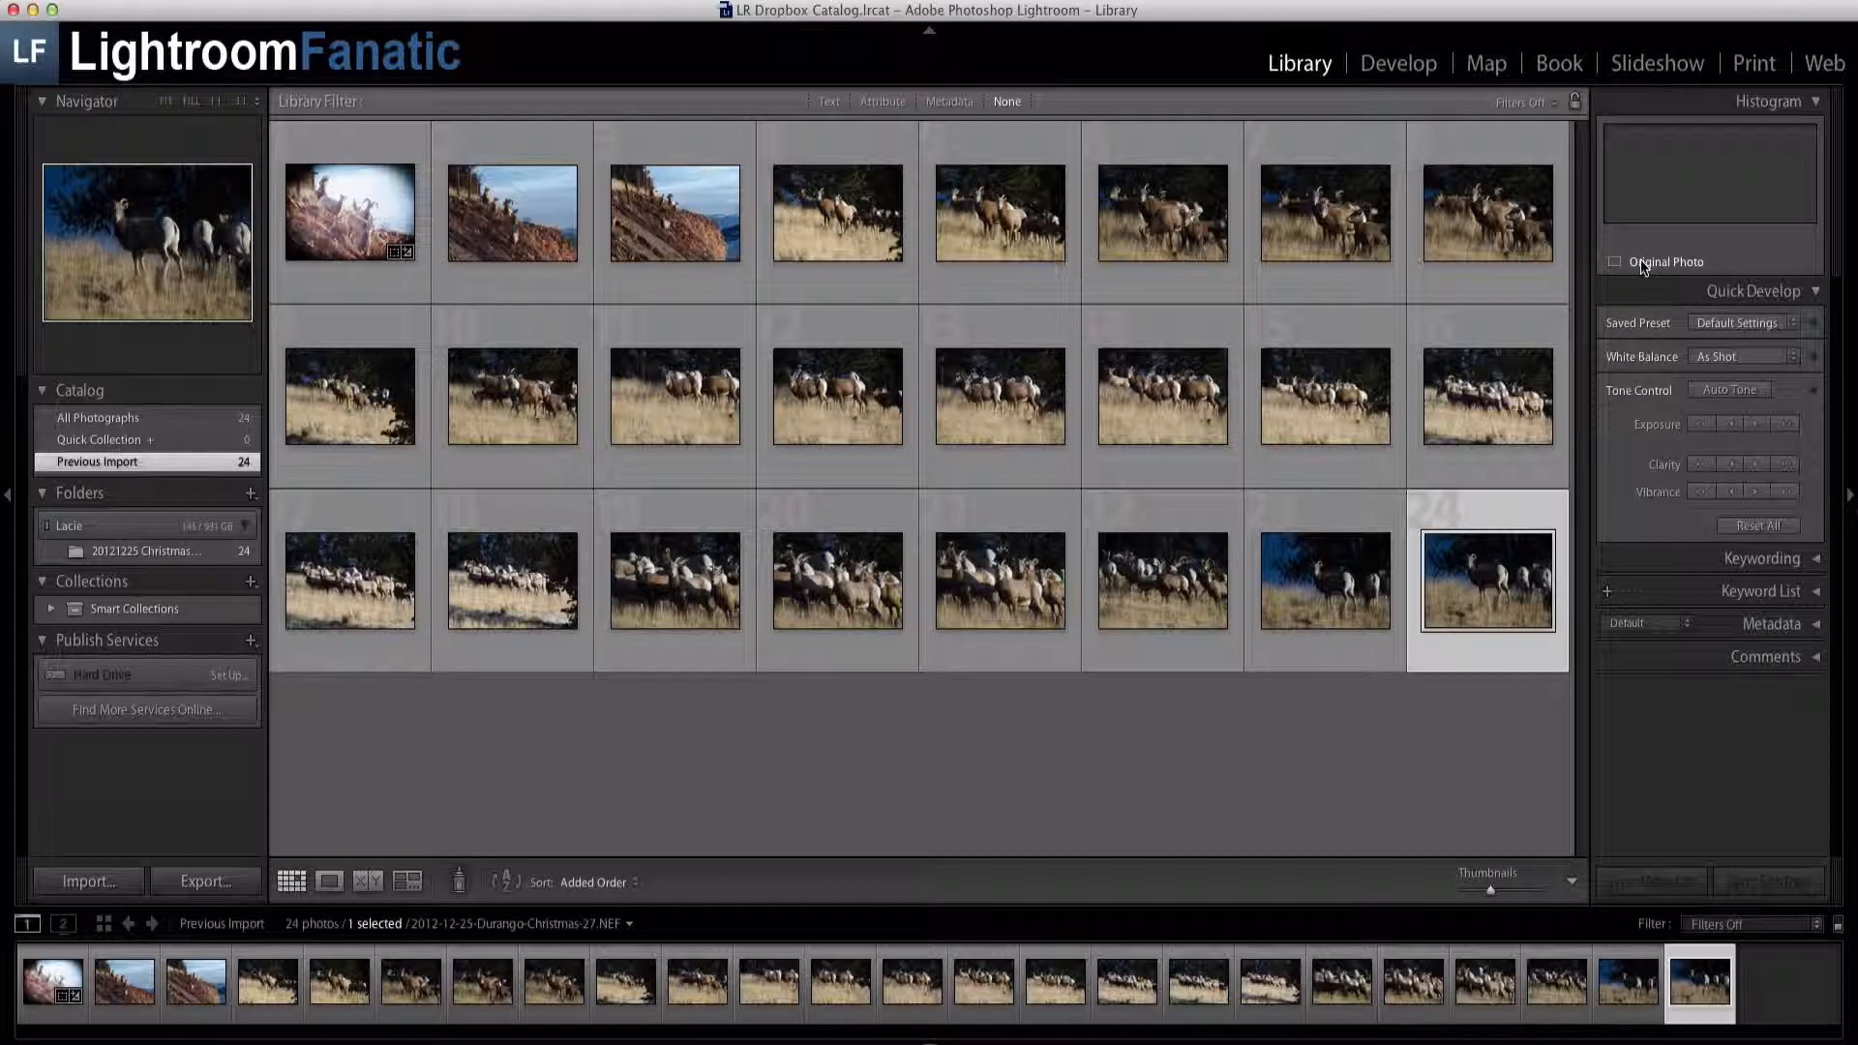
Build a new Smart Preview for the last photo in the grid.
click(1642, 266)
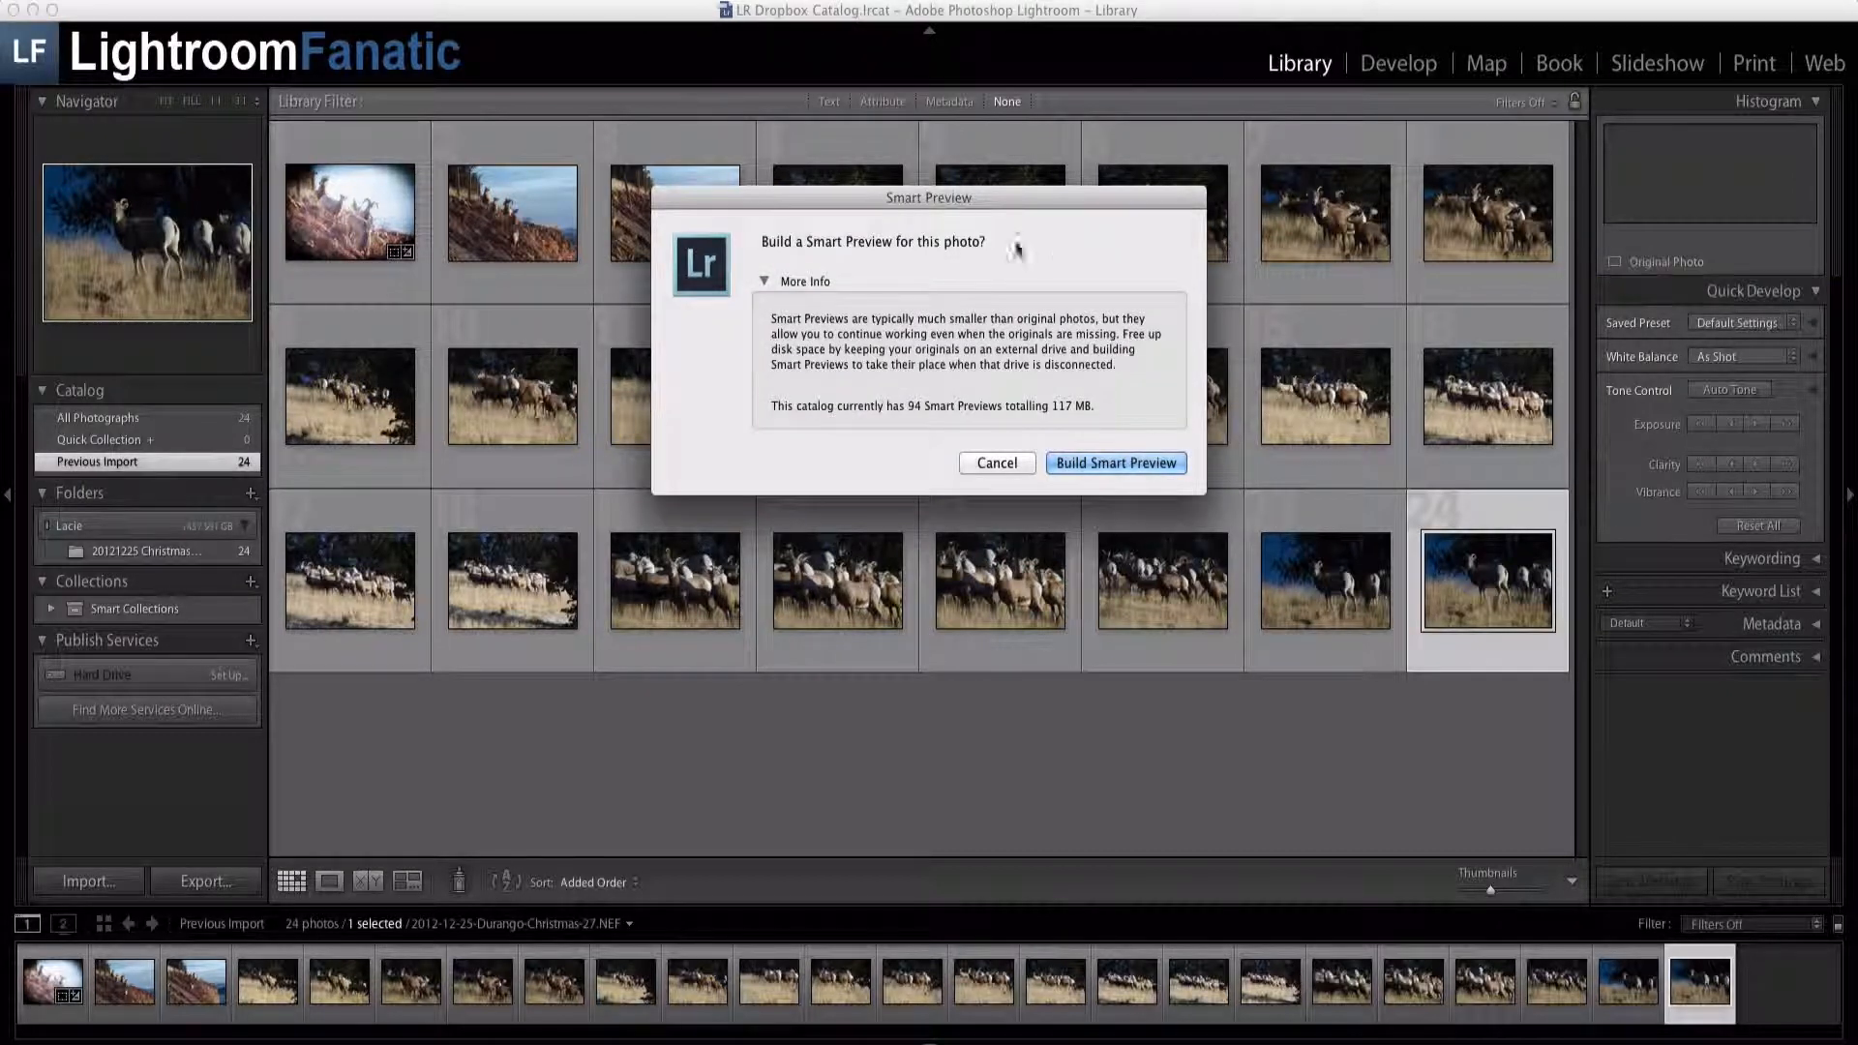
click(1118, 458)
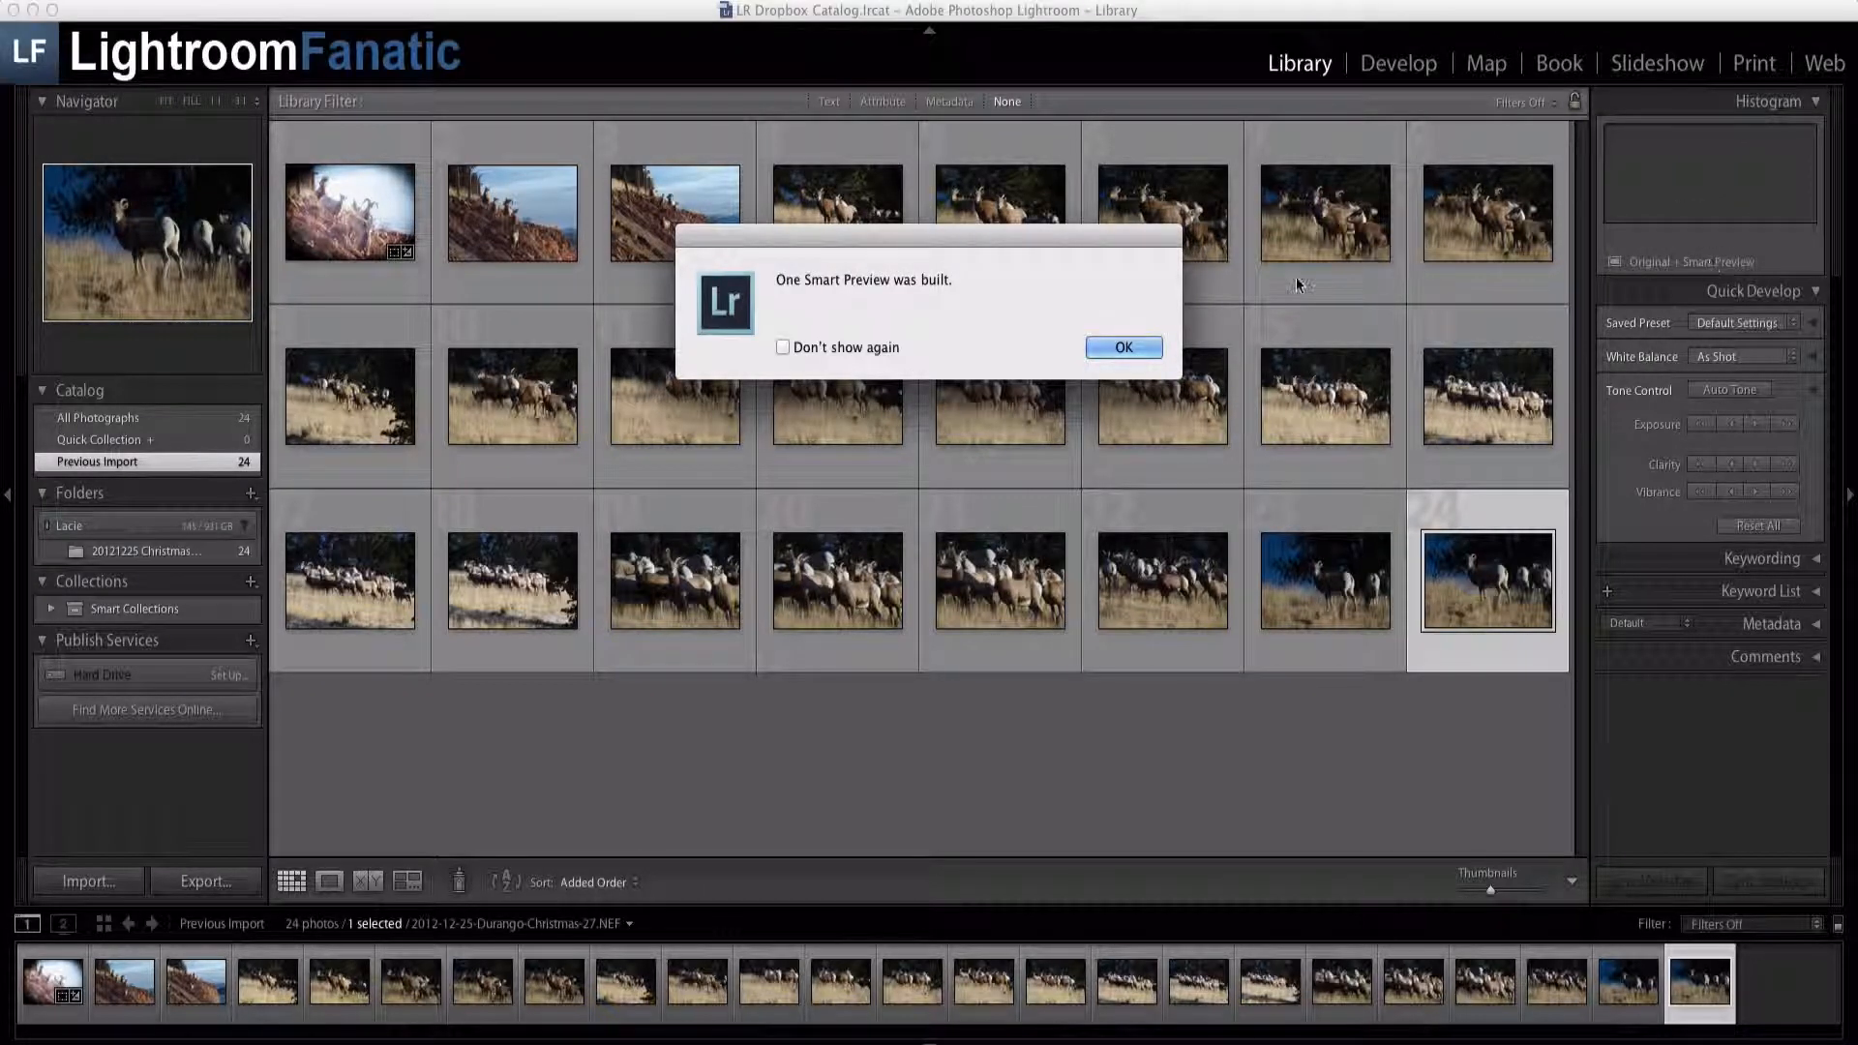
click(1143, 350)
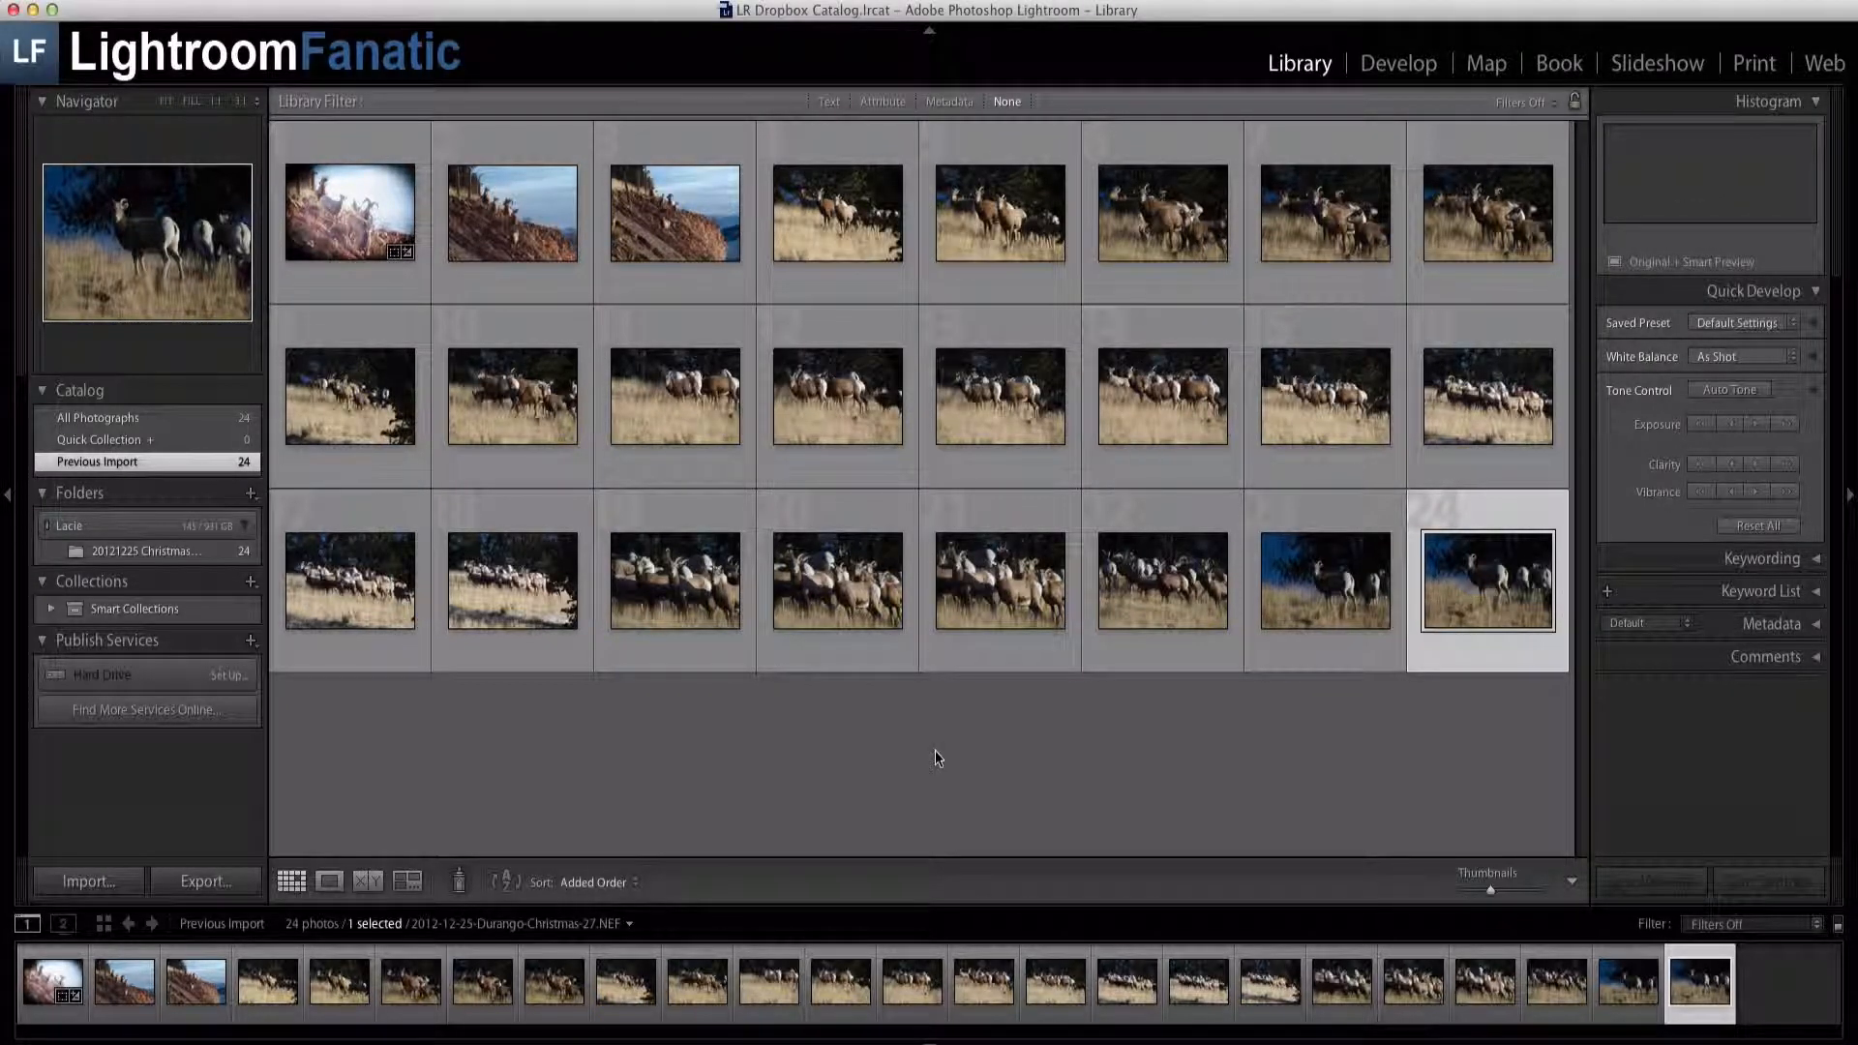